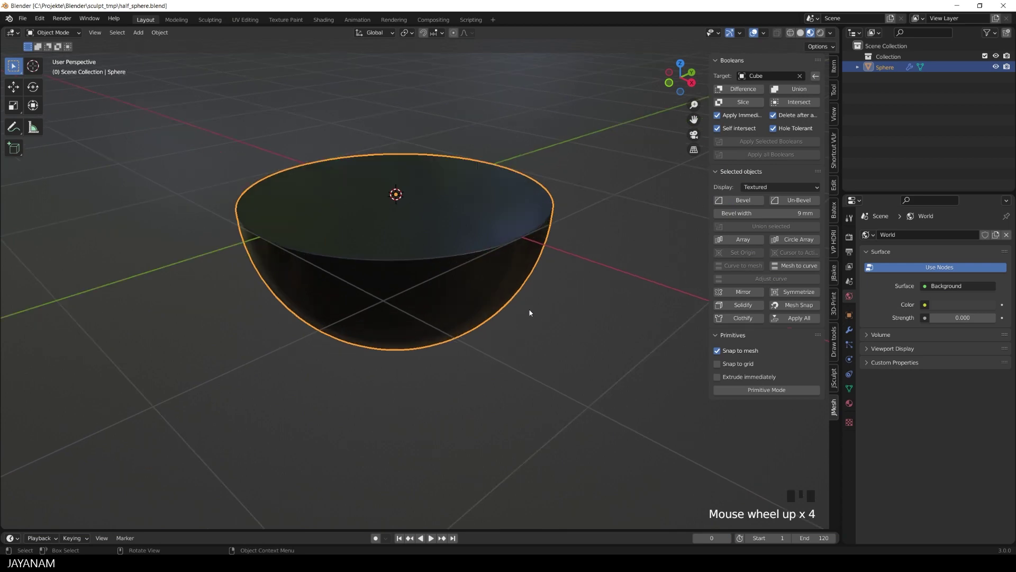
Step: Create a circle primitive on the half sphere's flat face, centre it on the 3D cursor, and shift it along Y toward the edge
middle_drag(528, 313, 489, 381)
click(765, 391)
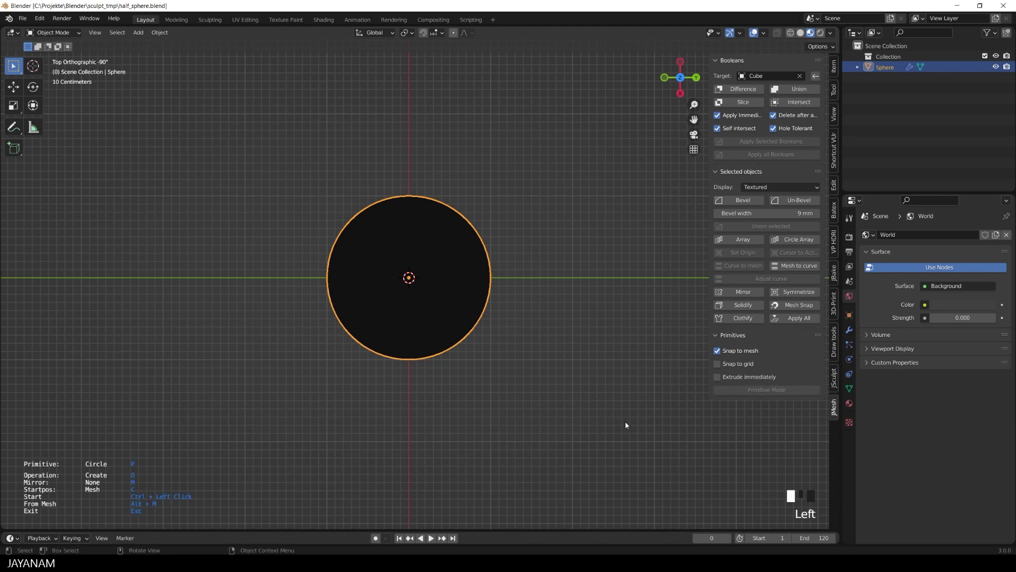
scroll(529, 320, up, 2)
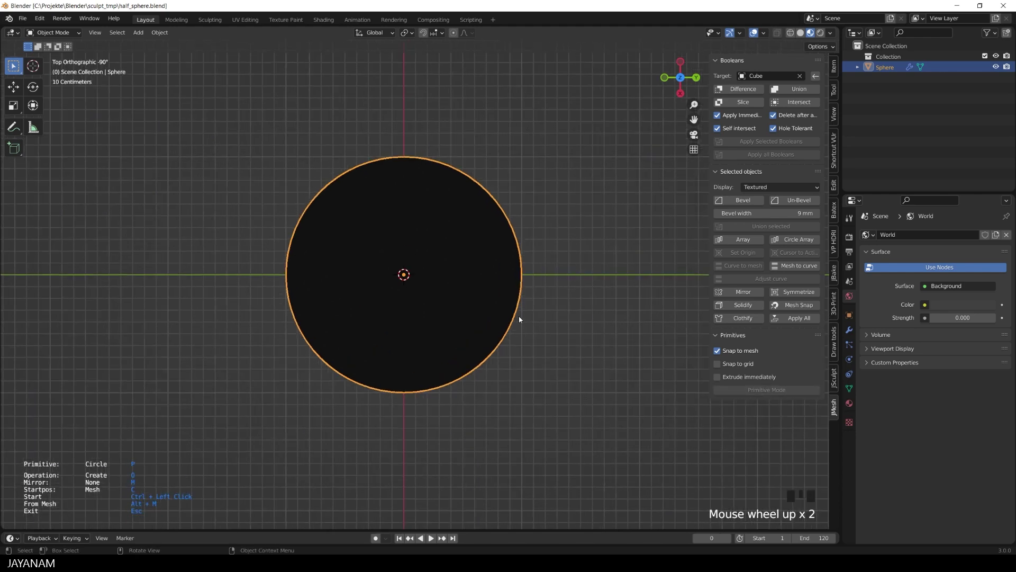
ctrl+click(333, 274)
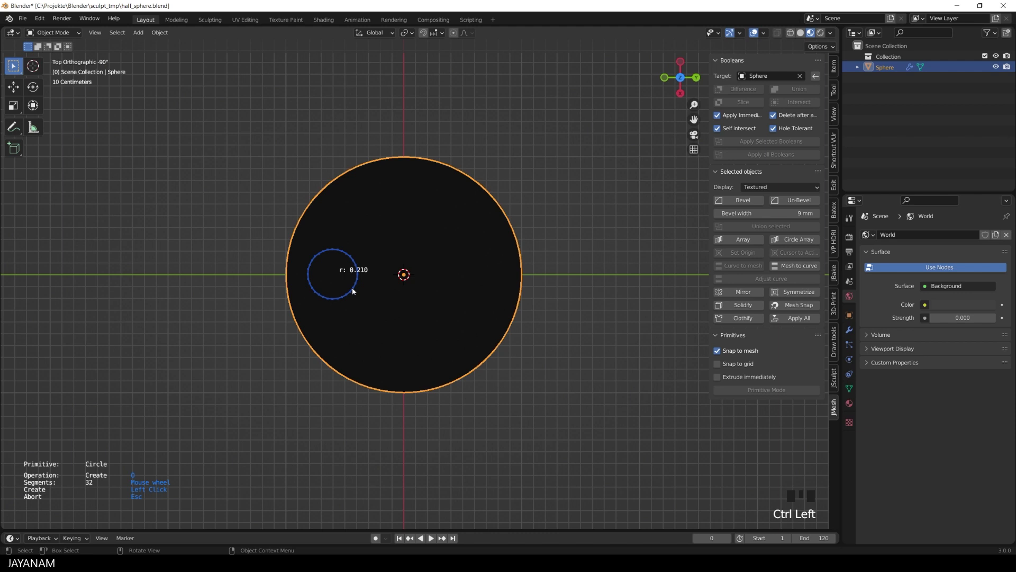
click(347, 290)
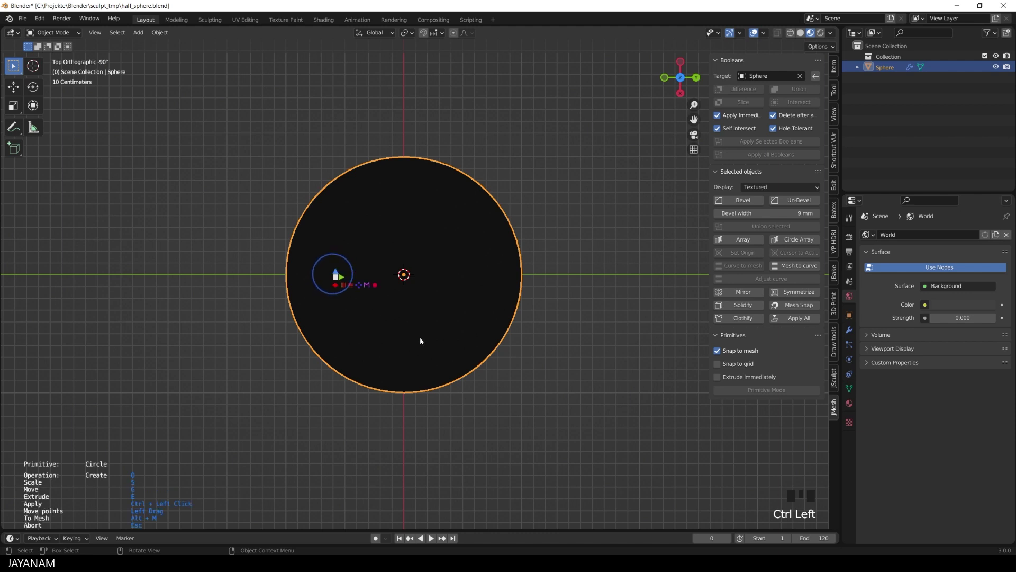
drag(373, 285, 428, 354)
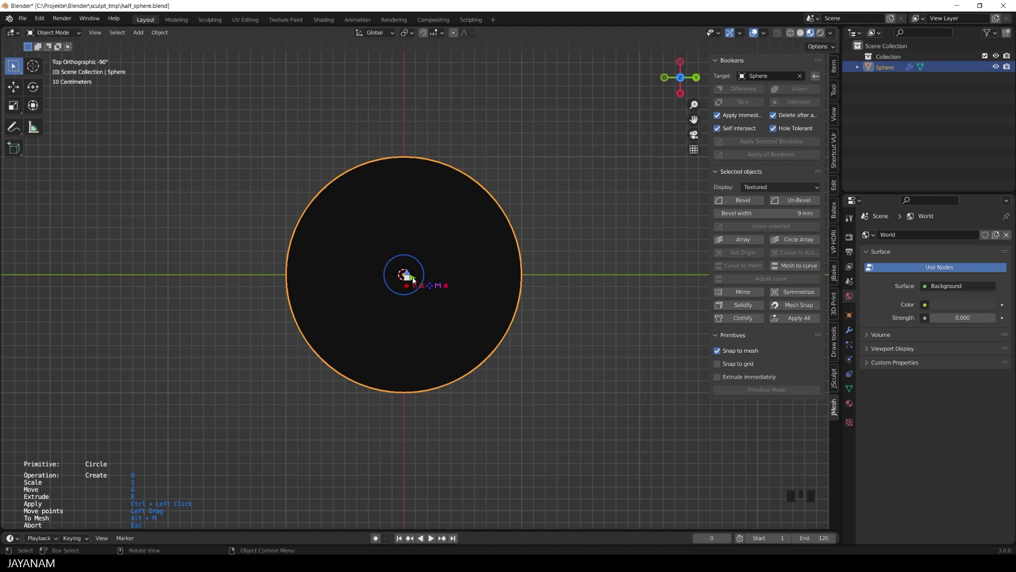
drag(410, 279, 343, 280)
Step: Array the circle radially around the centre of the flat face with a count of 5
click(361, 285)
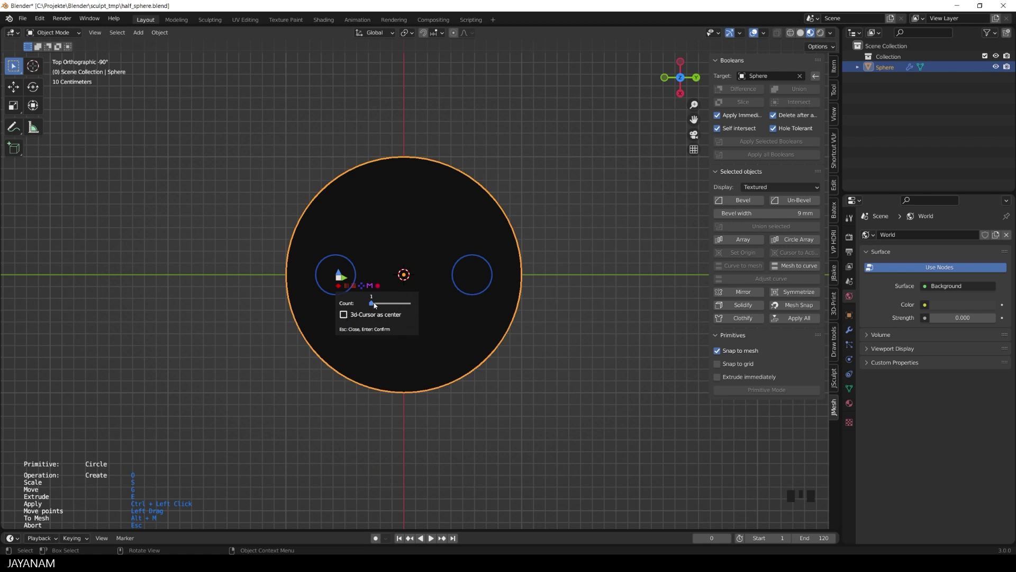
drag(372, 303, 381, 306)
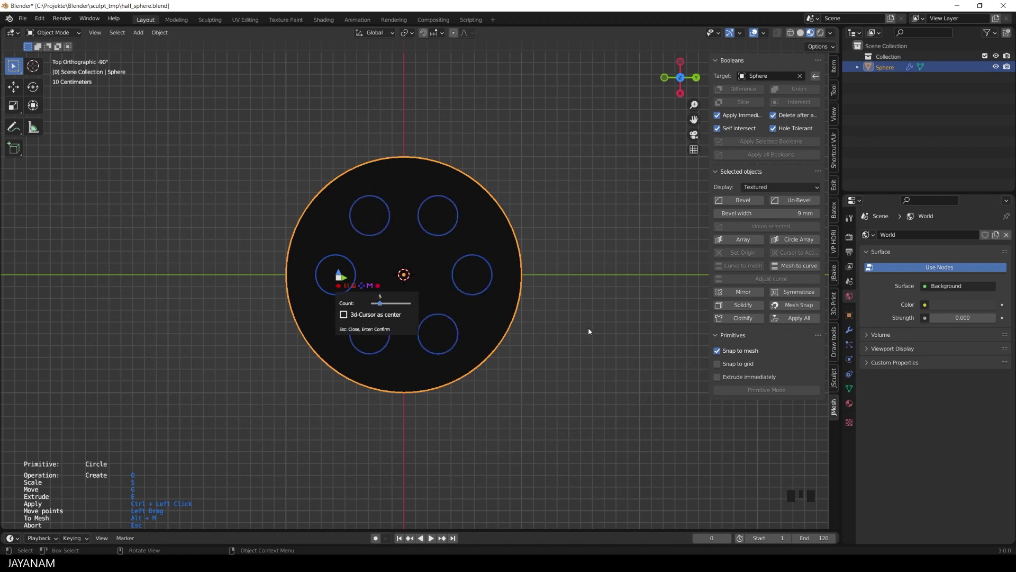
key(Return)
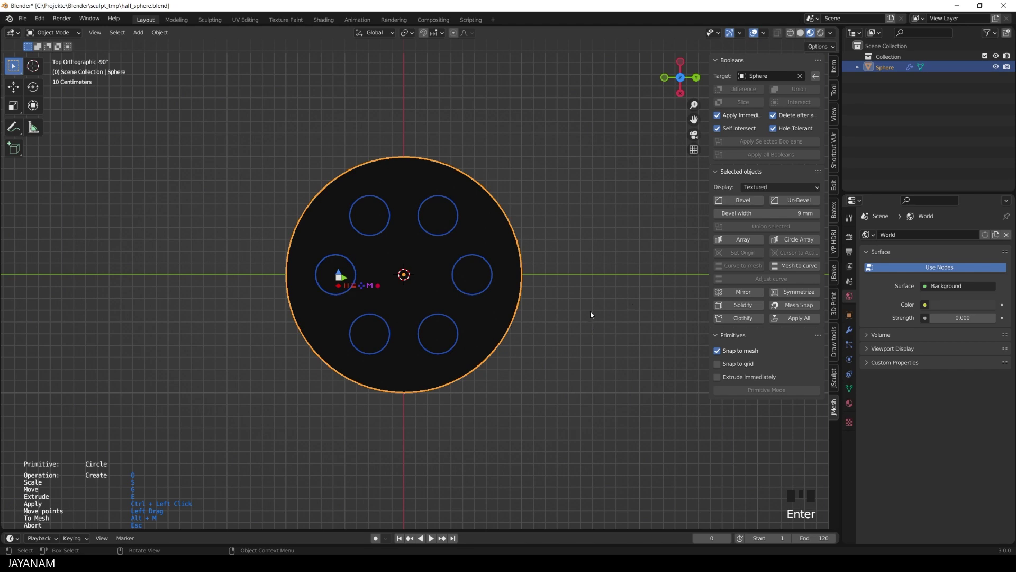
Step: Extrude the six circles into short cylinders that cross the half sphere's flat face
scroll(591, 313, down, 2)
middle_drag(580, 320, 556, 216)
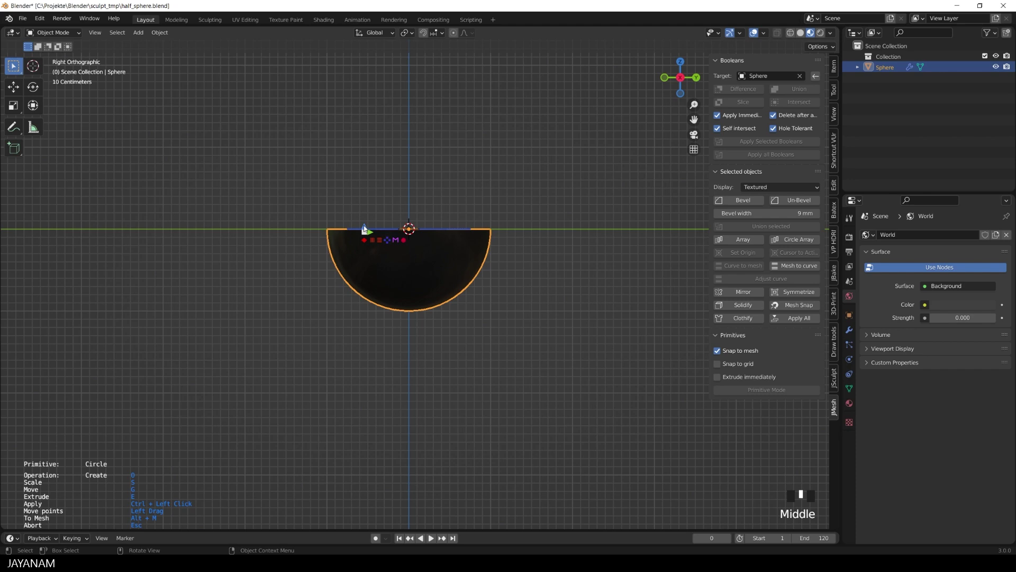
key(e)
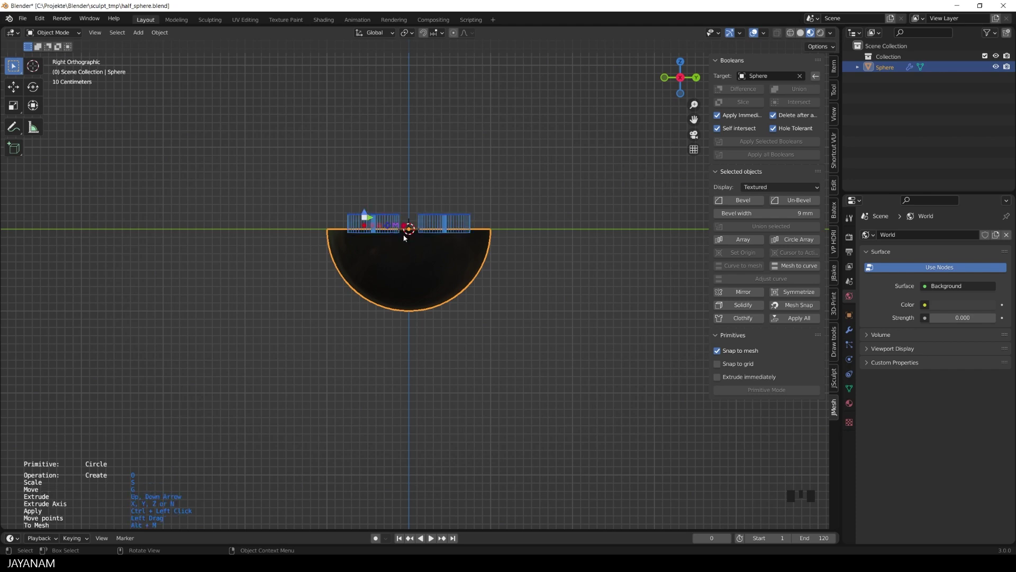
click(426, 251)
scroll(451, 243, up, 3)
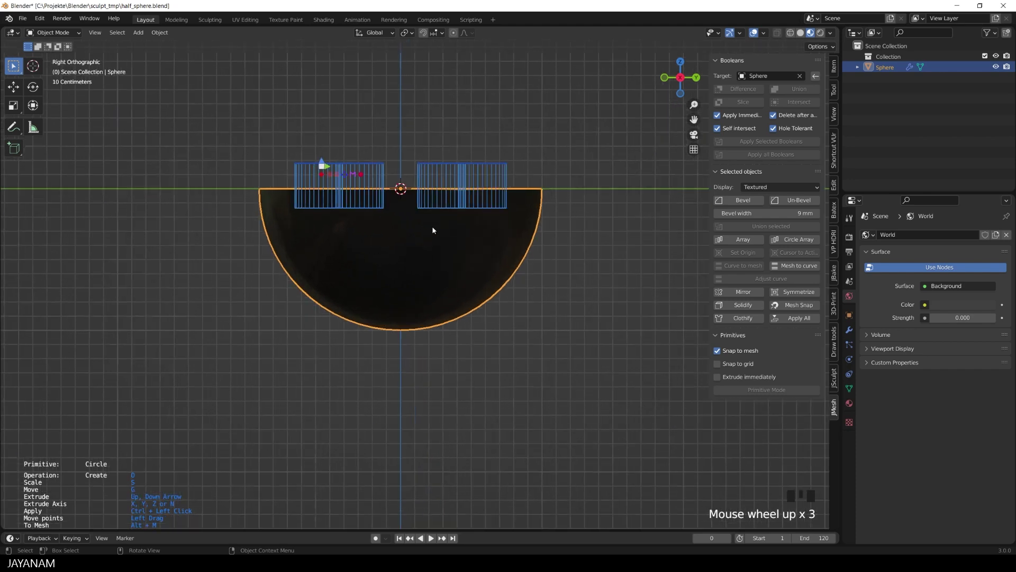
Step: Set the primitive operation to Union and apply the cylinders to the half sphere
mouse_move(361, 177)
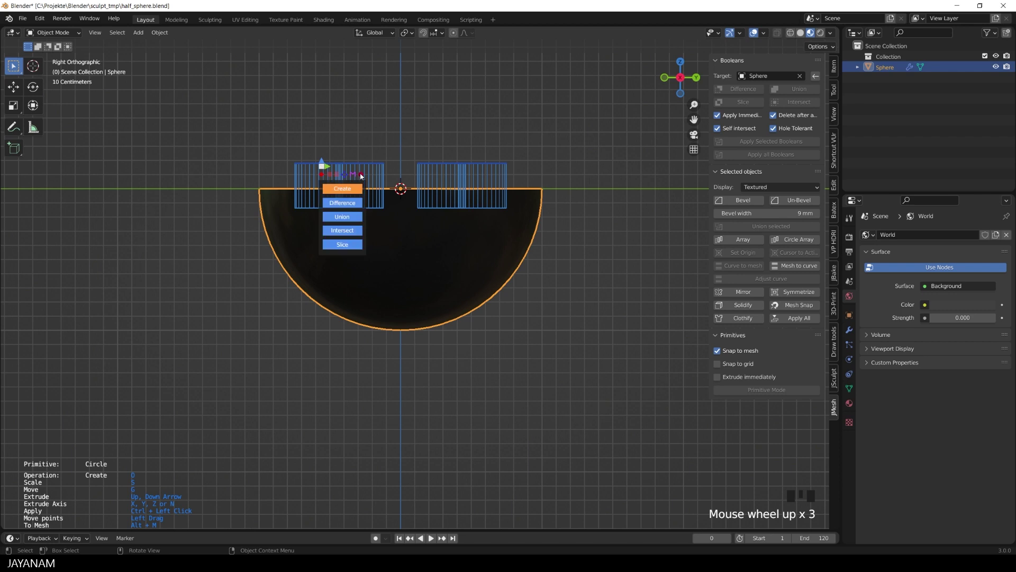
click(347, 216)
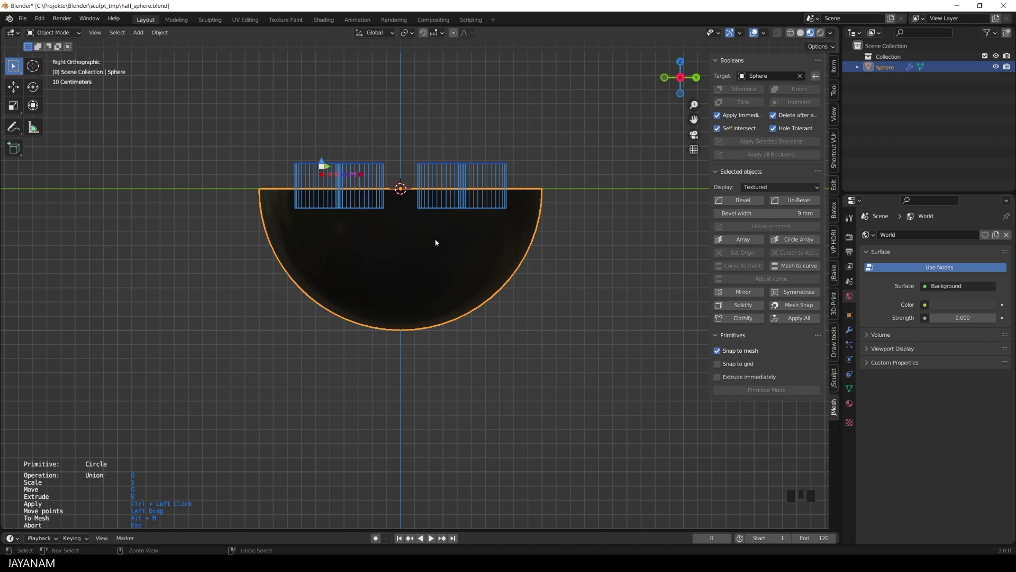
ctrl+click(434, 239)
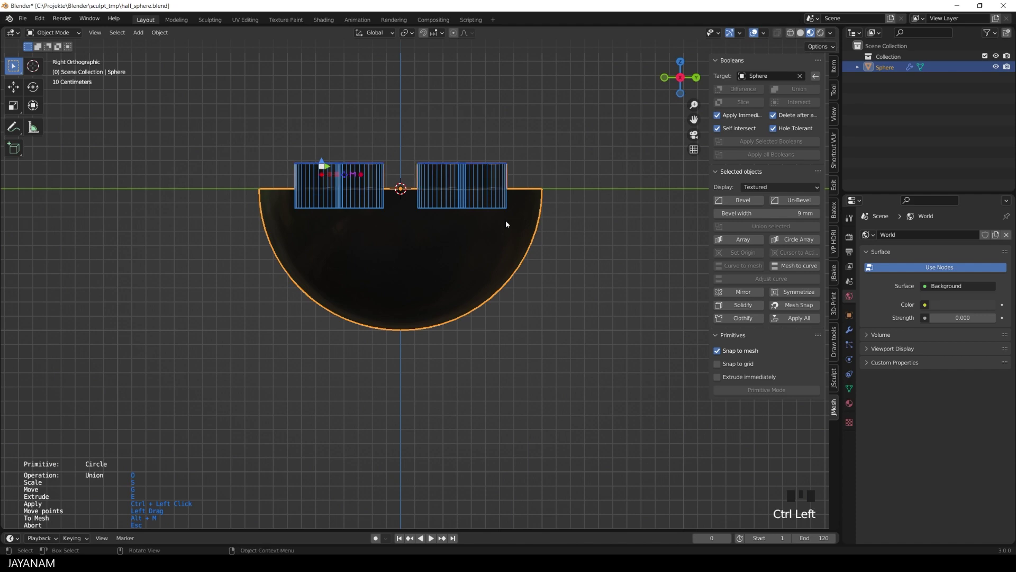
Step: Array the circle primitive again using the 3D cursor as centre with a count of 5, matching the round studs
middle_drag(589, 140, 560, 274)
scroll(560, 277, up, 2)
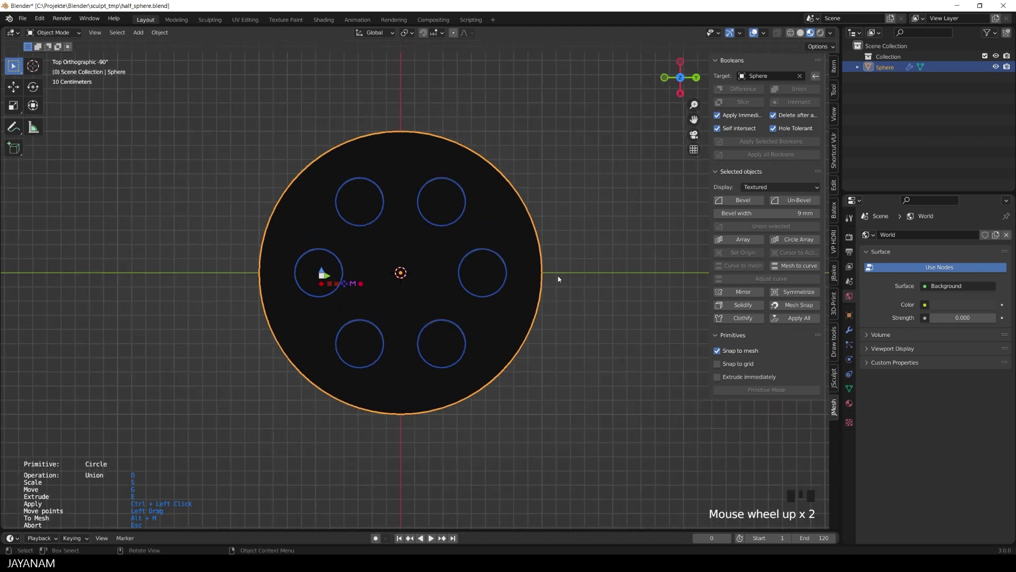
click(344, 284)
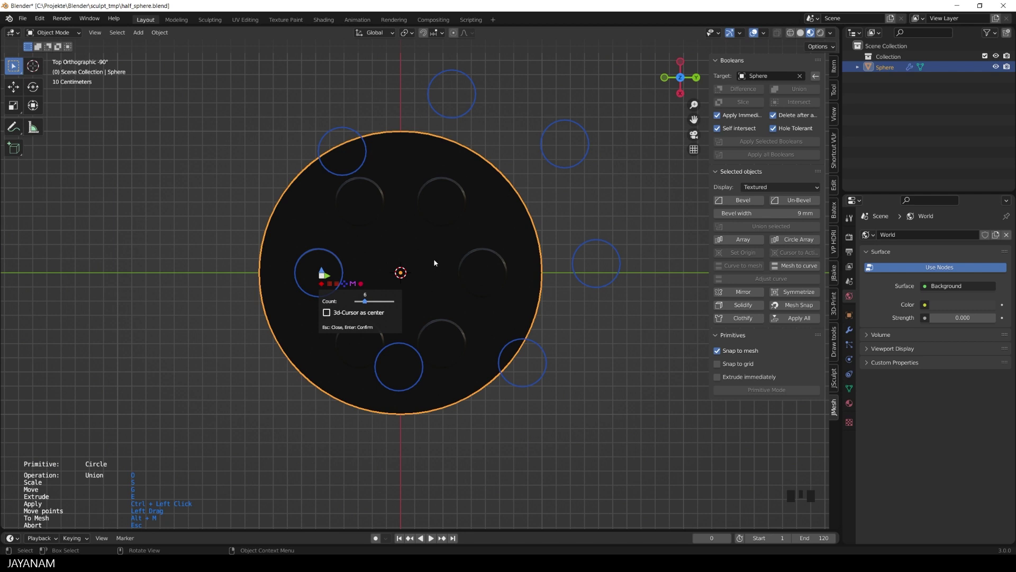
key(Tab)
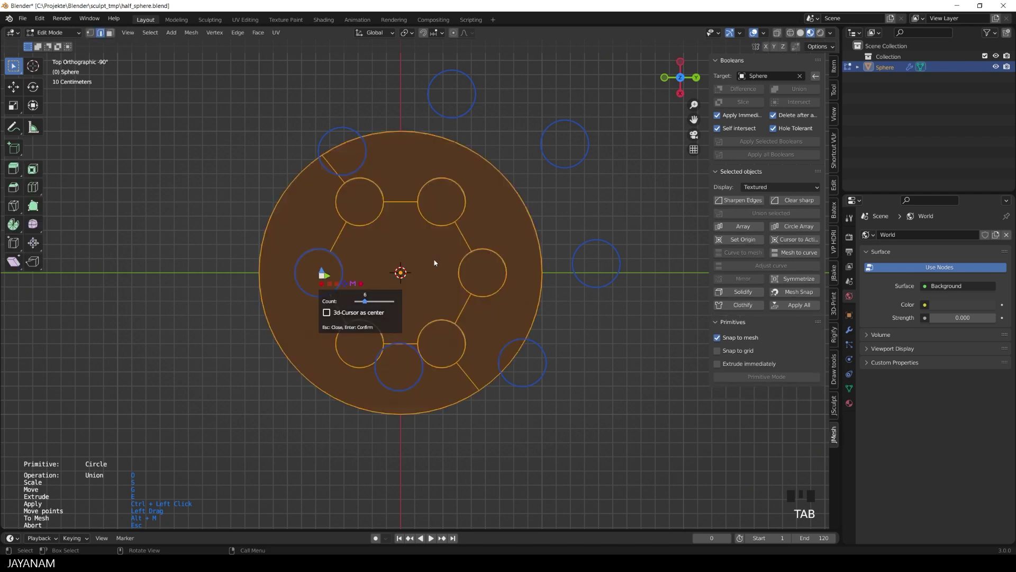
key(Tab)
click(327, 312)
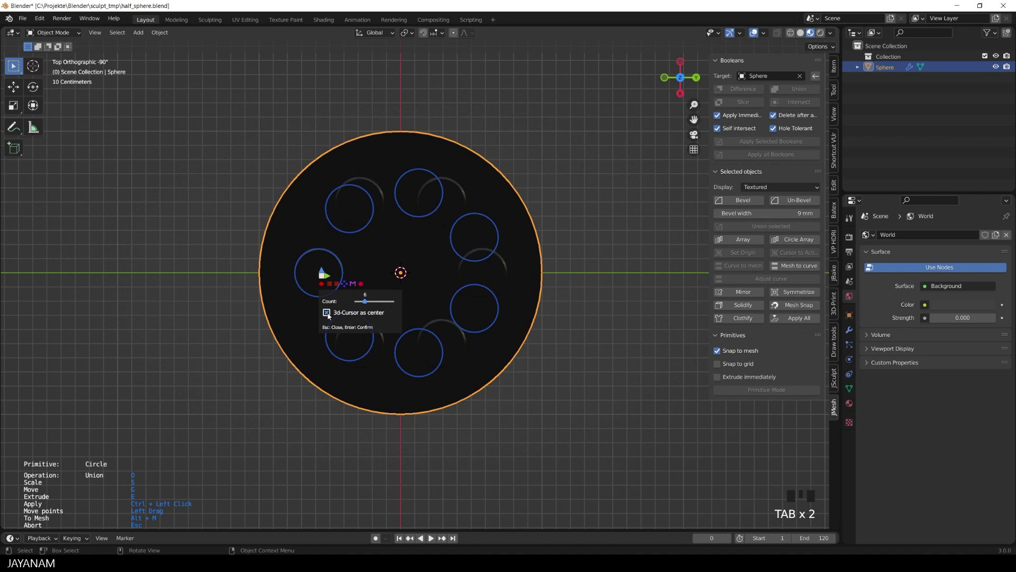
drag(365, 302, 364, 302)
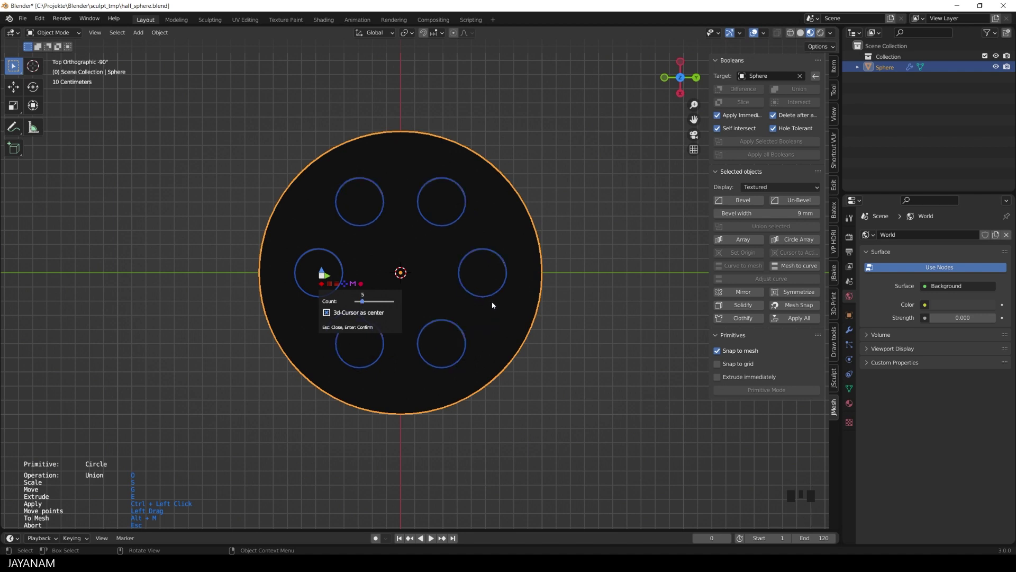
Step: Scale the arrayed circles down inside the studs to a radius of about 0.107 and confirm the array
key(s)
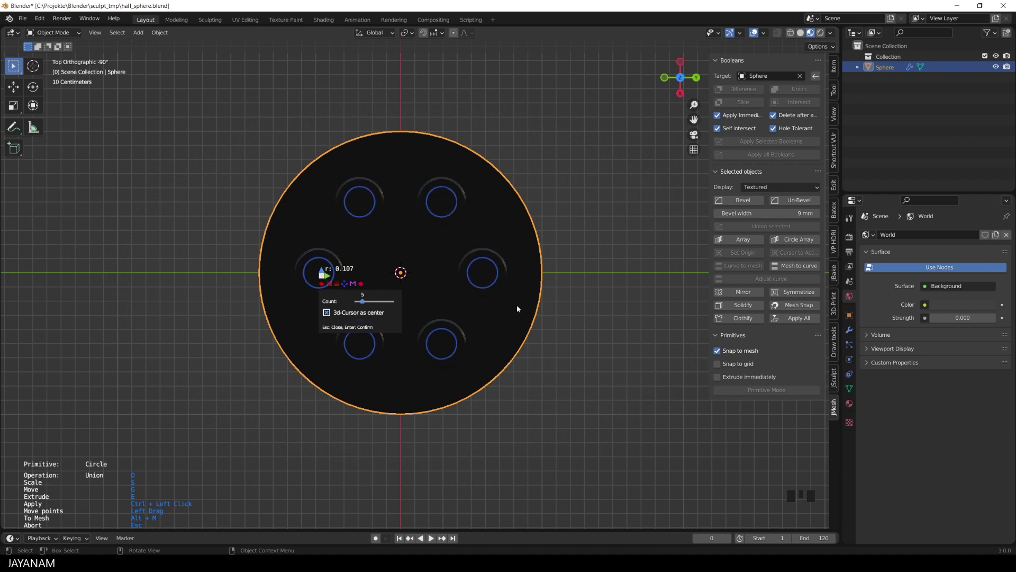
click(517, 306)
key(Return)
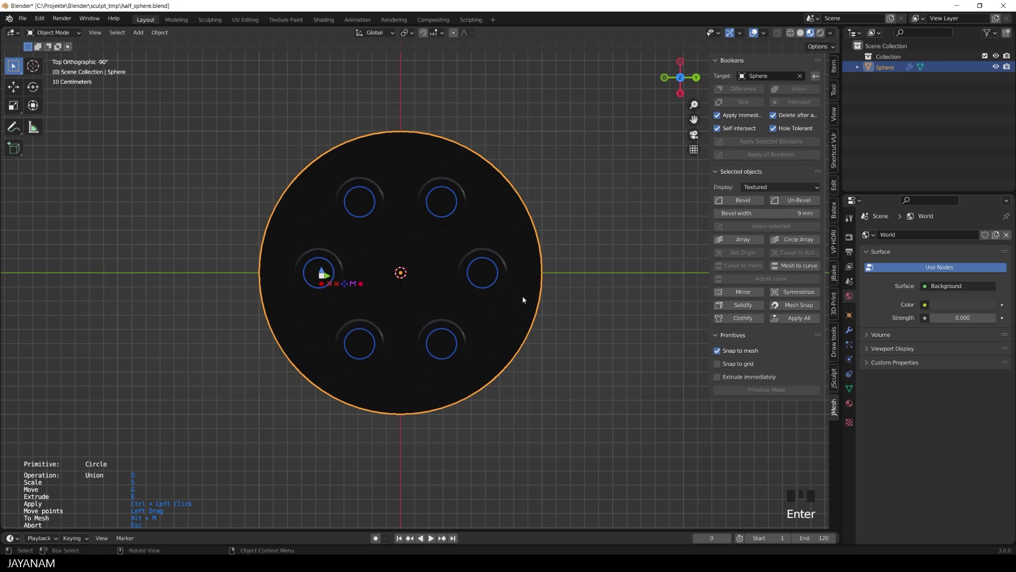
Step: Raise the small circles slightly above the stud tops and extrude them down into the studs
middle_drag(526, 301, 533, 199)
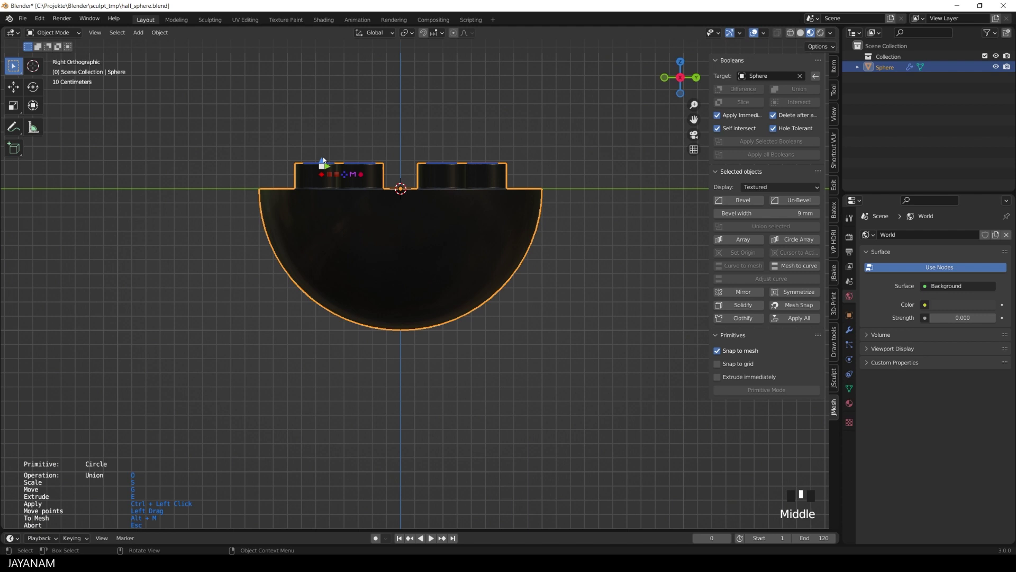
drag(323, 162, 326, 153)
key(e)
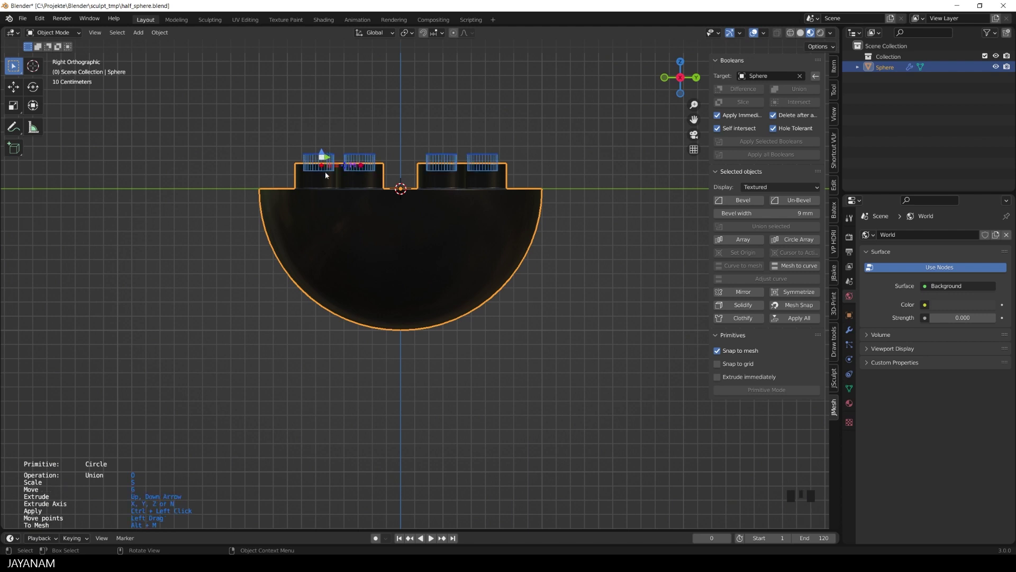
Step: Set the primitive operation to Slice, apply it to cut separate inserts out of the studs, and discard the remaining primitive
click(361, 167)
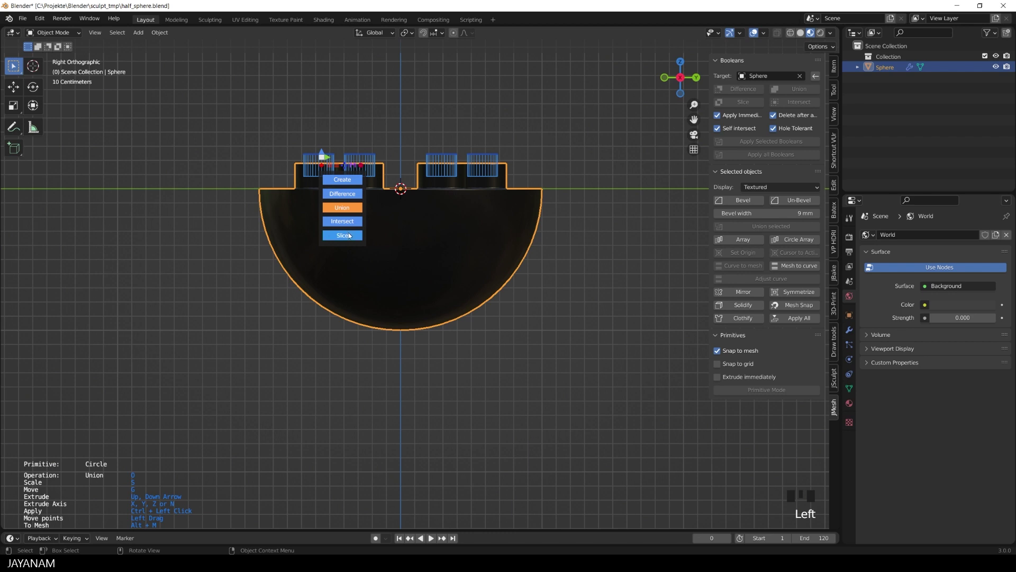
click(348, 235)
key(ctrl)
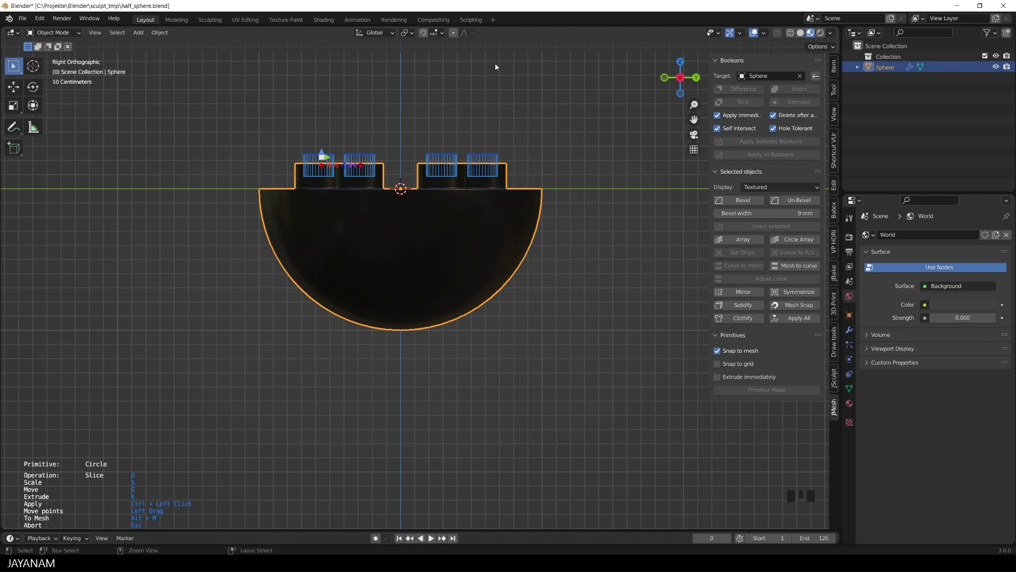
ctrl+click(446, 64)
middle_drag(446, 64, 476, 149)
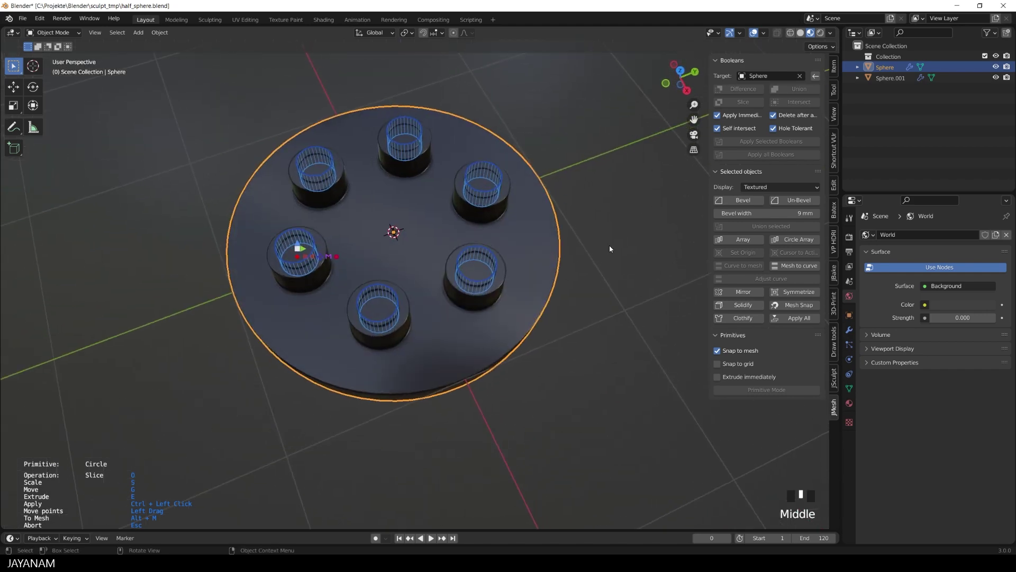
key(Escape)
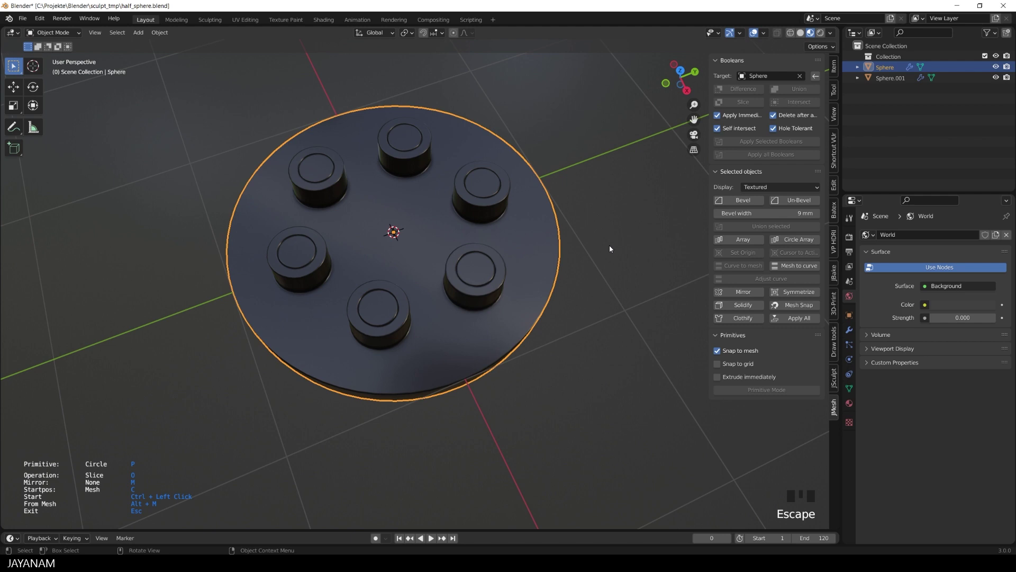
Step: Assign the matSteel material to the sliced stud inserts
click(481, 186)
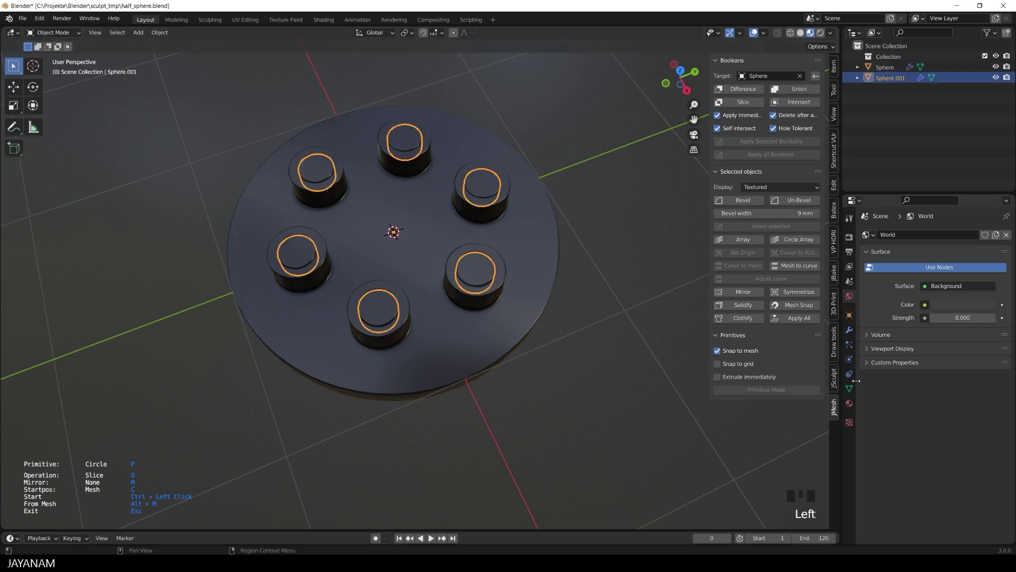
click(849, 403)
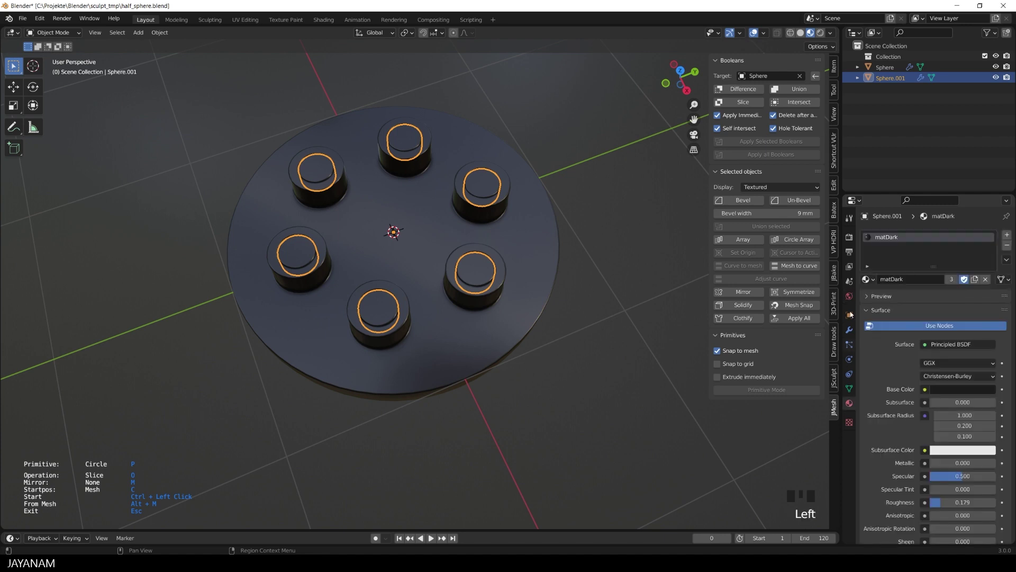
click(868, 279)
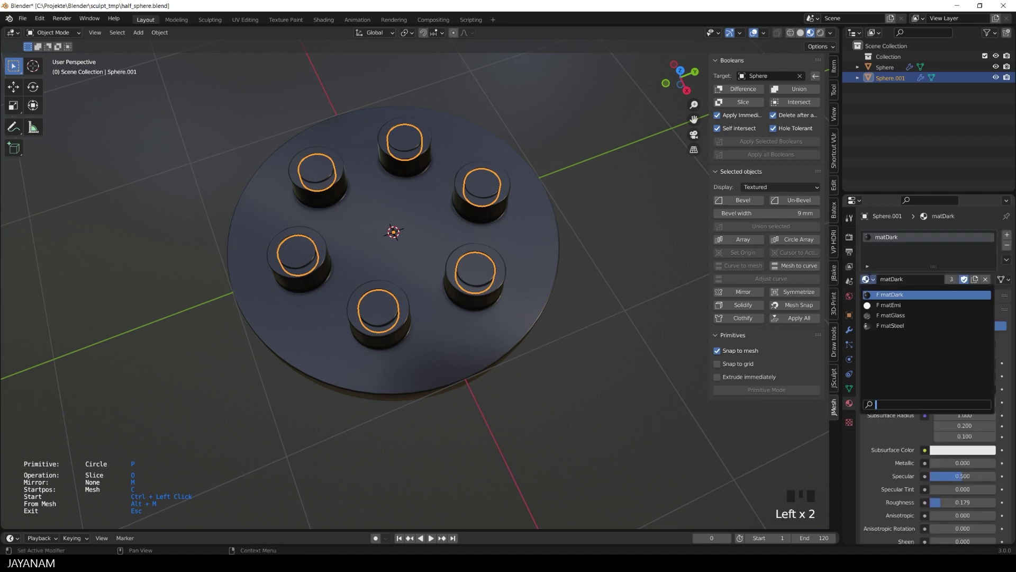
click(892, 325)
middle_drag(578, 294, 609, 233)
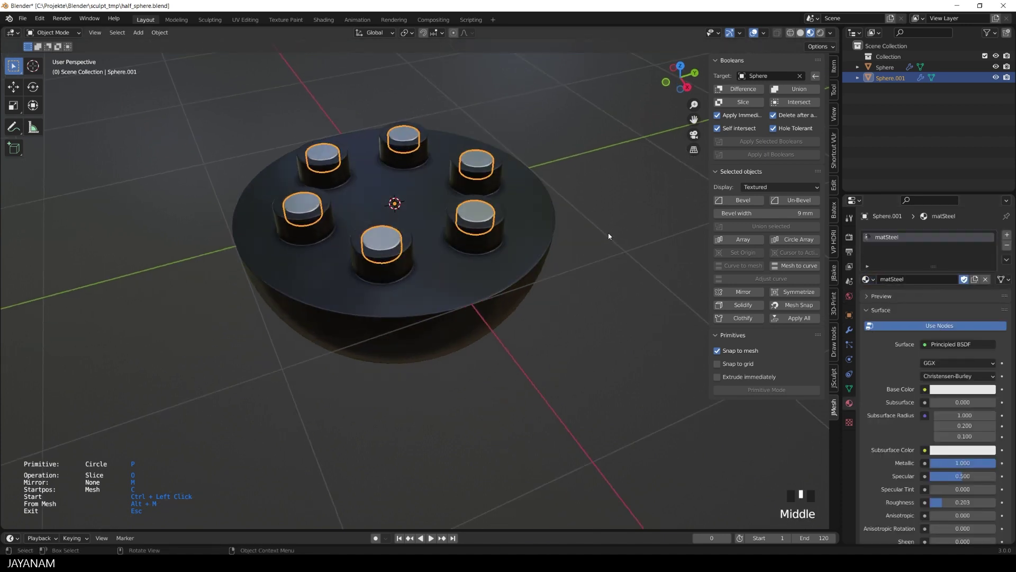
Step: Lower the steel inserts about 24 mm along the global Z axis and deselect them
key(g)
key(z)
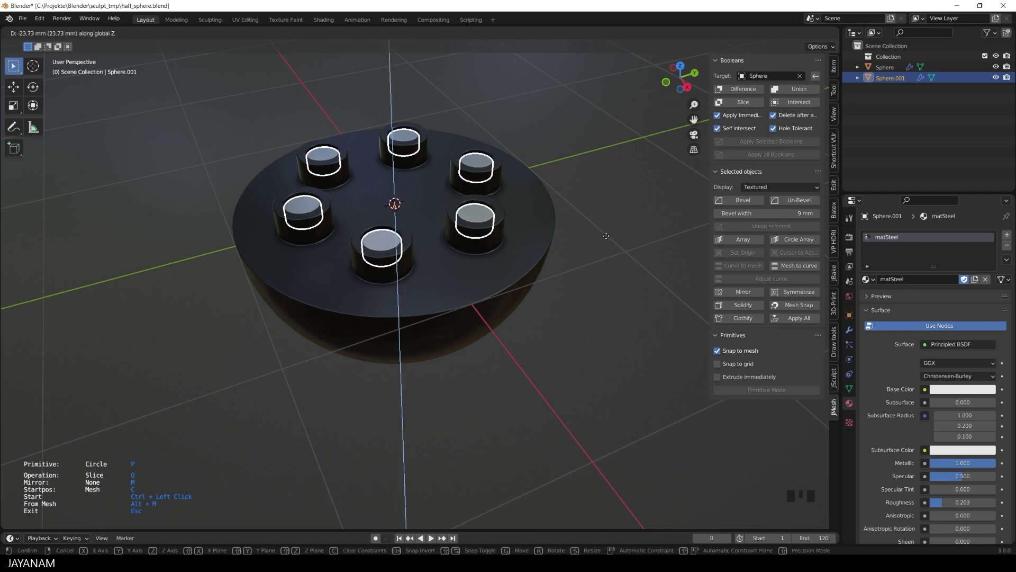
click(606, 236)
click(607, 239)
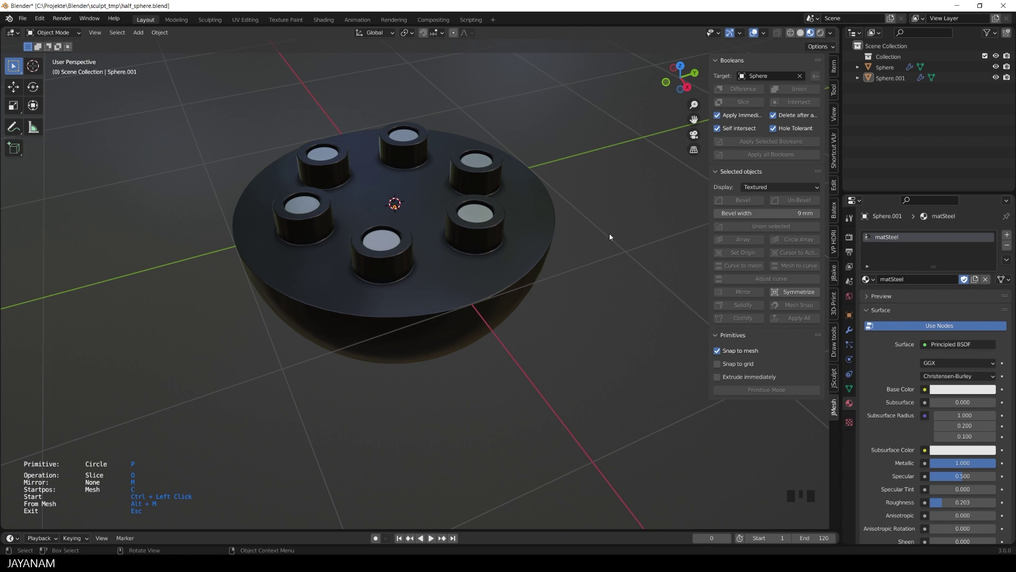
Step: Draw a slicing circle with a radius of about 0.064 on the steel insert at the negative Y side, seen from above, and center it
alt+middle_drag(605, 177, 578, 238)
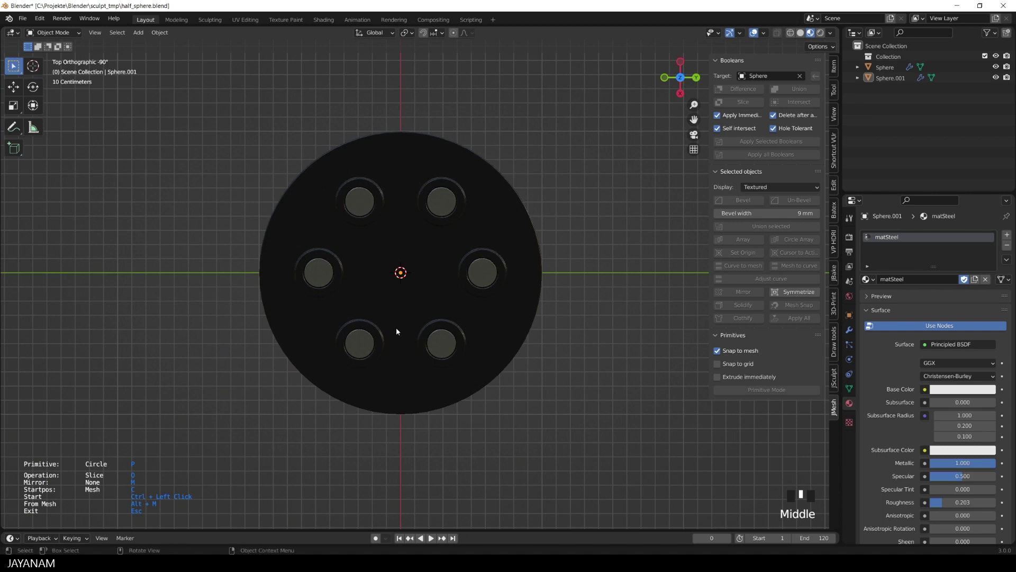
click(322, 274)
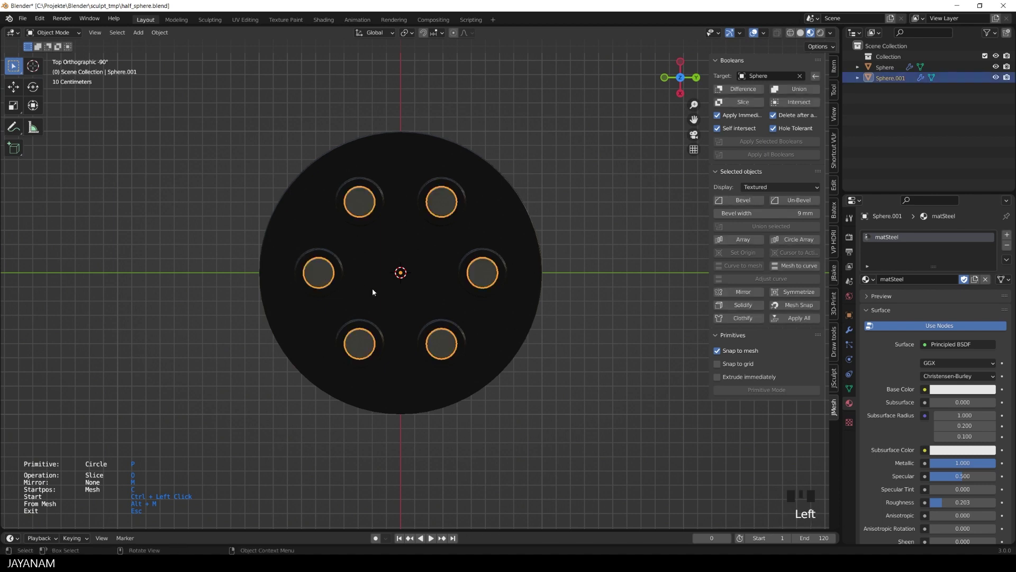
ctrl+click(319, 274)
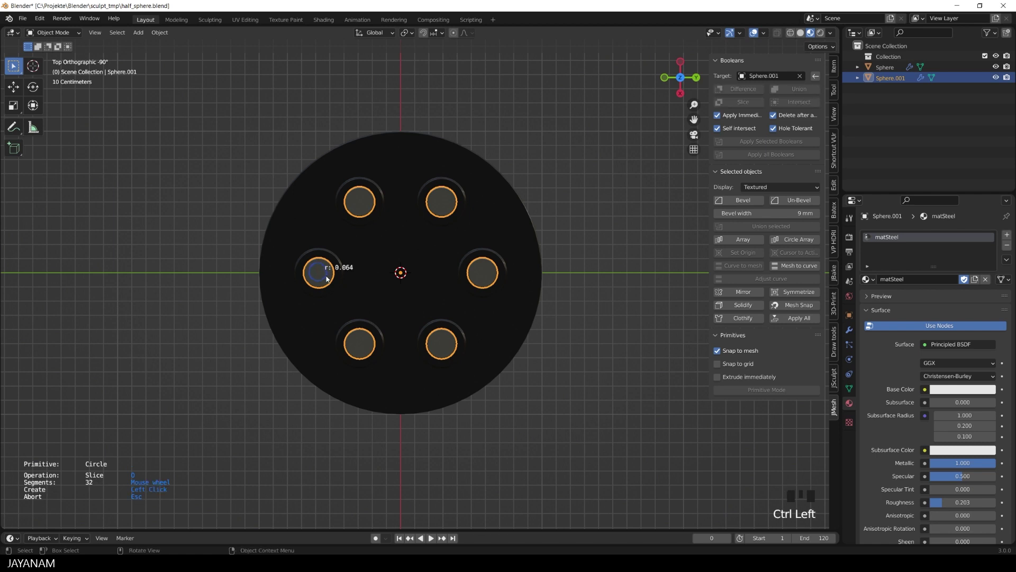
click(327, 277)
scroll(303, 296, up, 4)
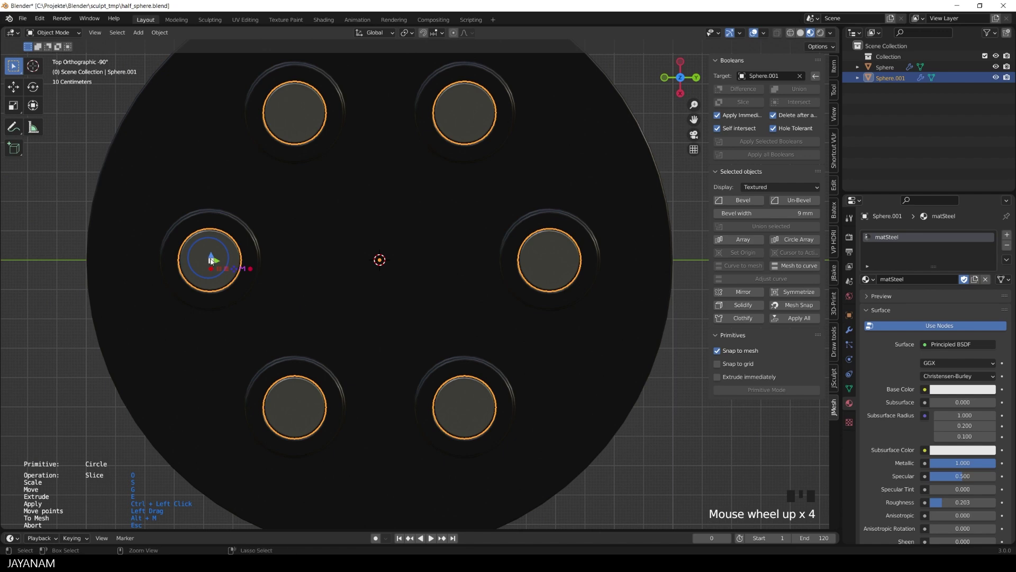
drag(211, 261, 213, 263)
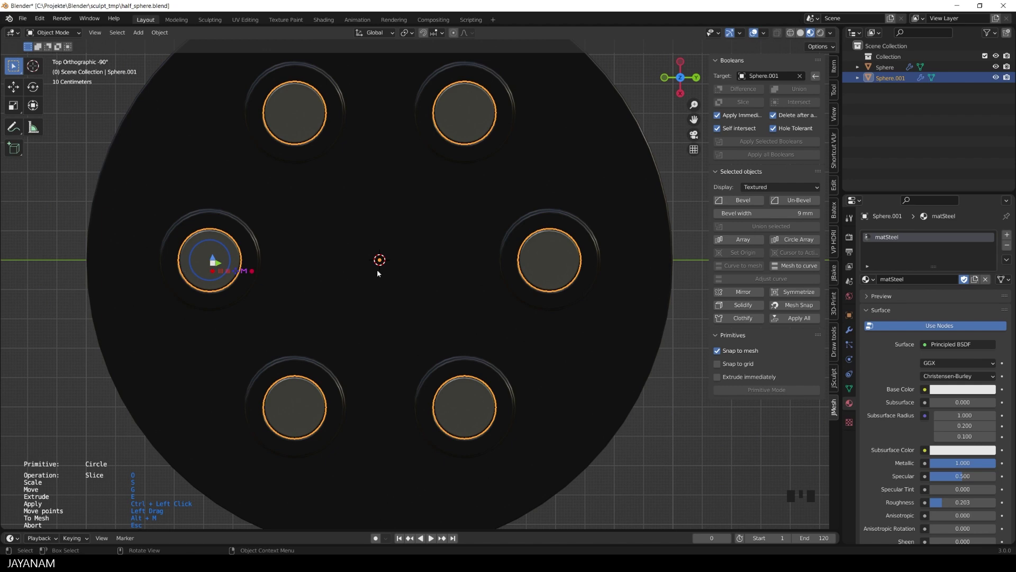
Step: Array the small circle radially around the 3D cursor so that each of the six steel inserts gets one
click(237, 272)
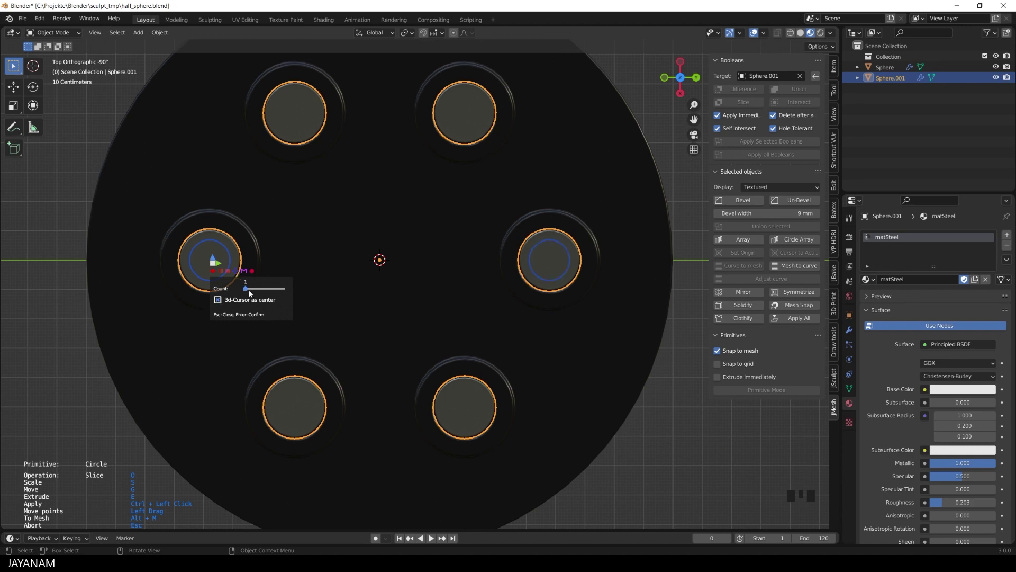
drag(245, 288, 254, 289)
key(Return)
scroll(401, 314, down, 4)
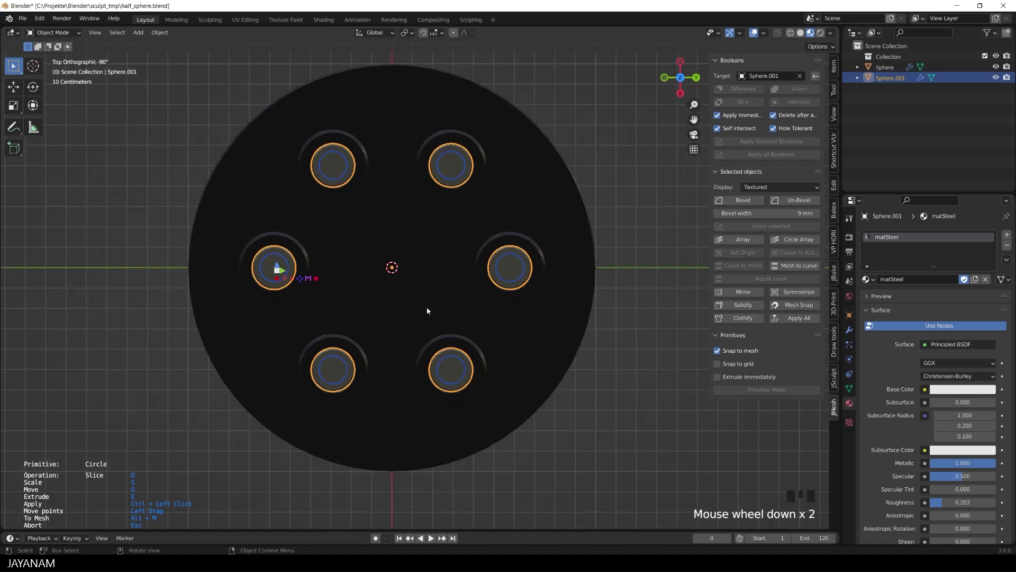
Step: Raise the six small circles slightly above the stud tops and extrude them down through the inserts
middle_drag(590, 326, 595, 224)
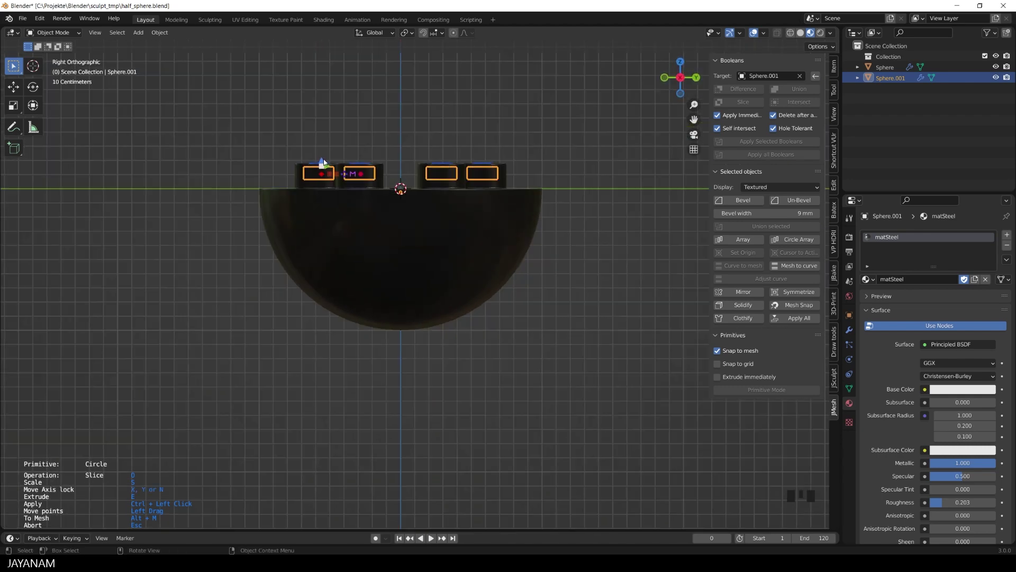
key(e)
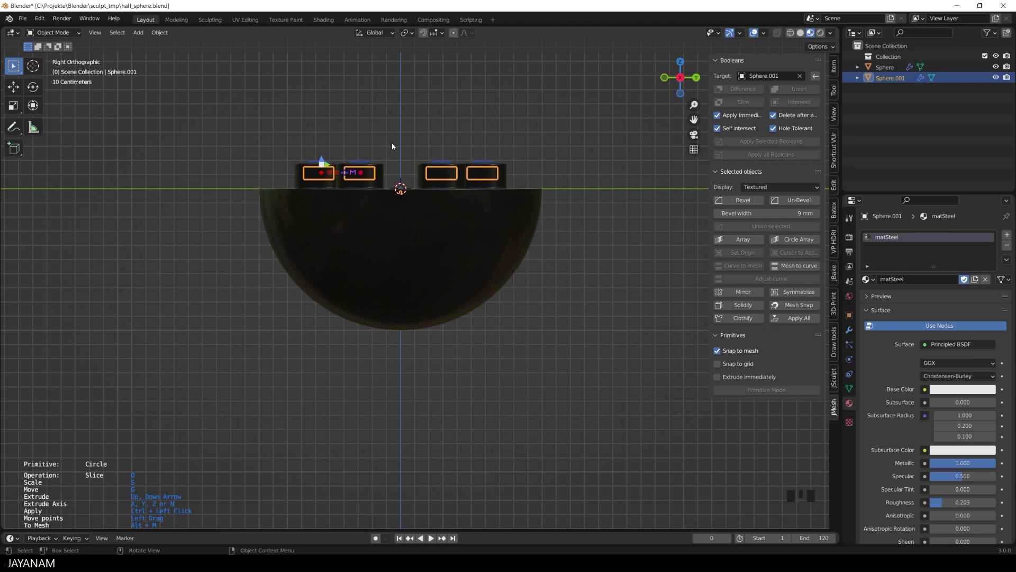
click(388, 196)
middle_drag(388, 196, 475, 189)
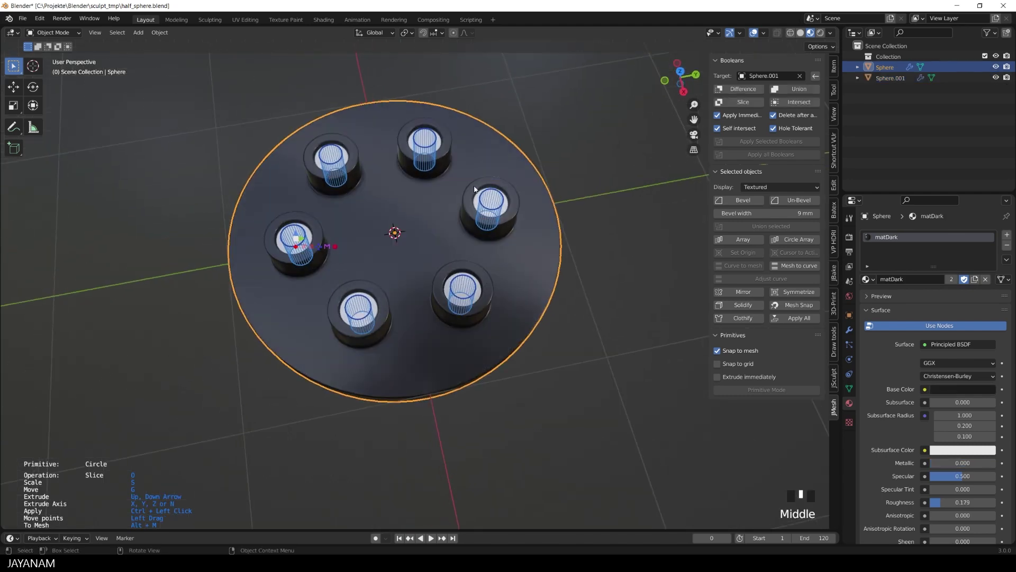
Step: Set the primitive operation to Difference, cut the holes into the steel inserts, discard the remaining primitive and deselect the inserts
mouse_move(336, 247)
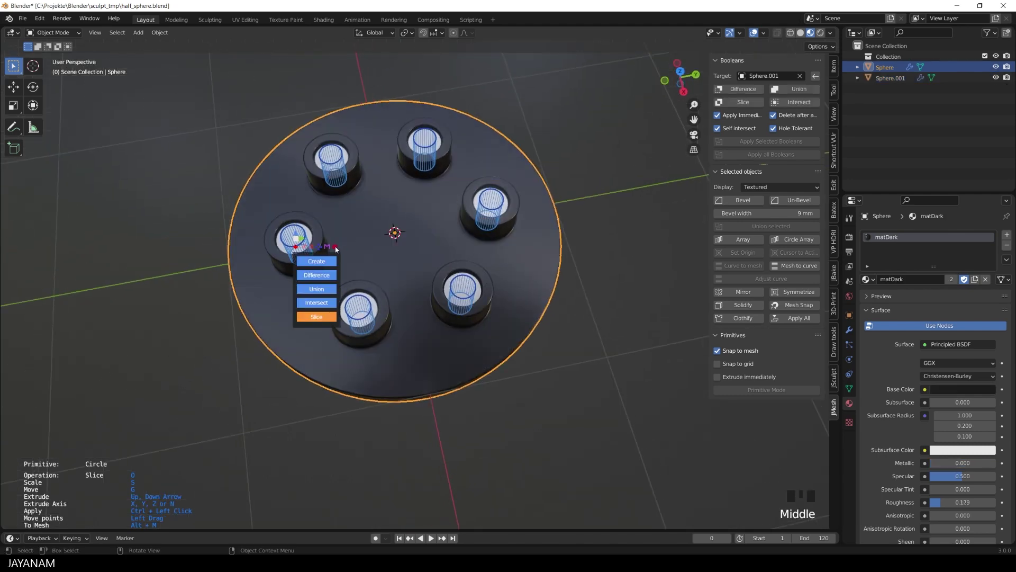
click(322, 275)
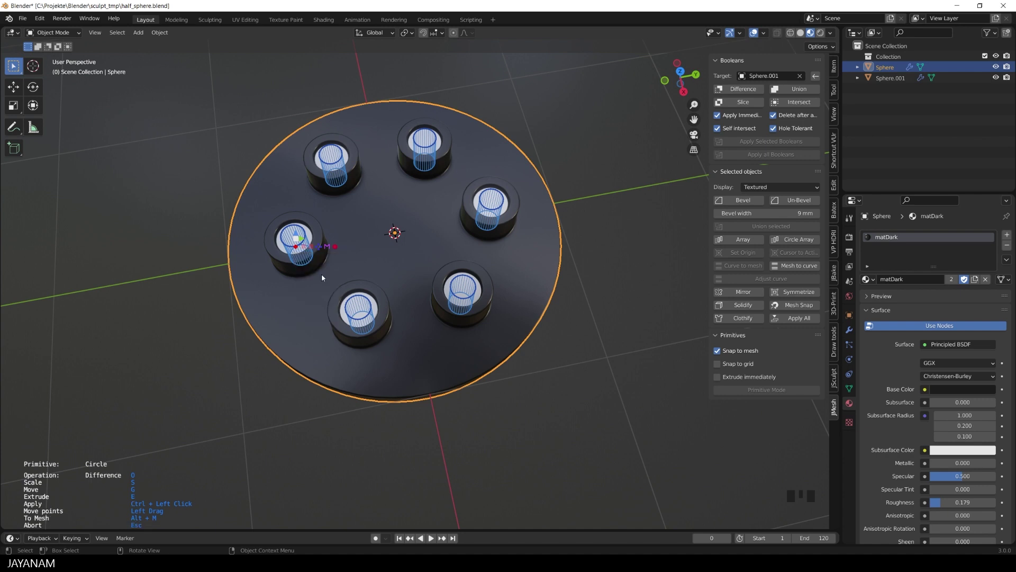
ctrl+click(347, 159)
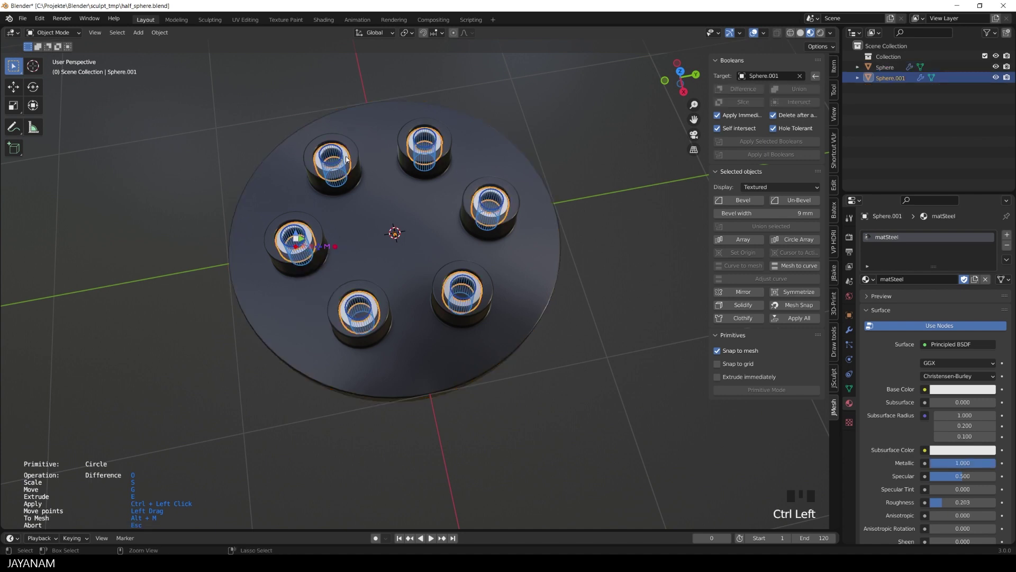
key(Escape)
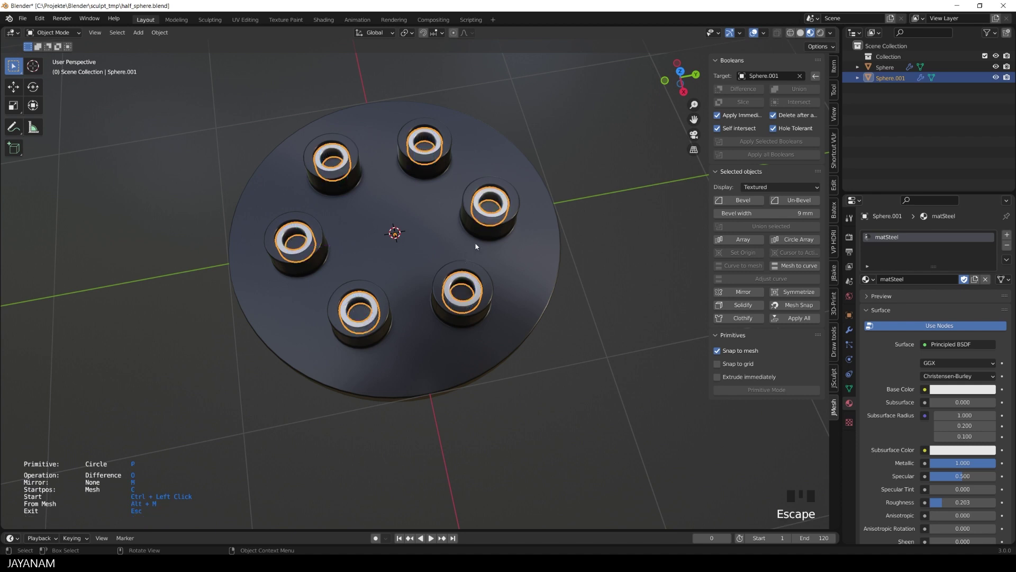
click(588, 231)
click(596, 232)
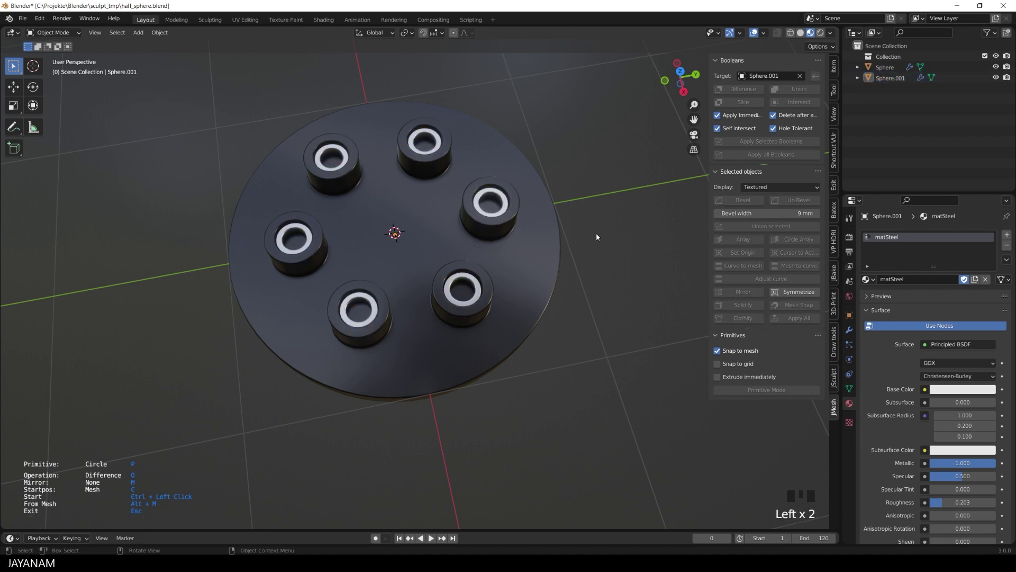
Step: Draw a Difference rectangle of about 0.154 by 0.137 on the half sphere's top view and move it across the rim at negative Y
middle_drag(597, 236, 628, 228)
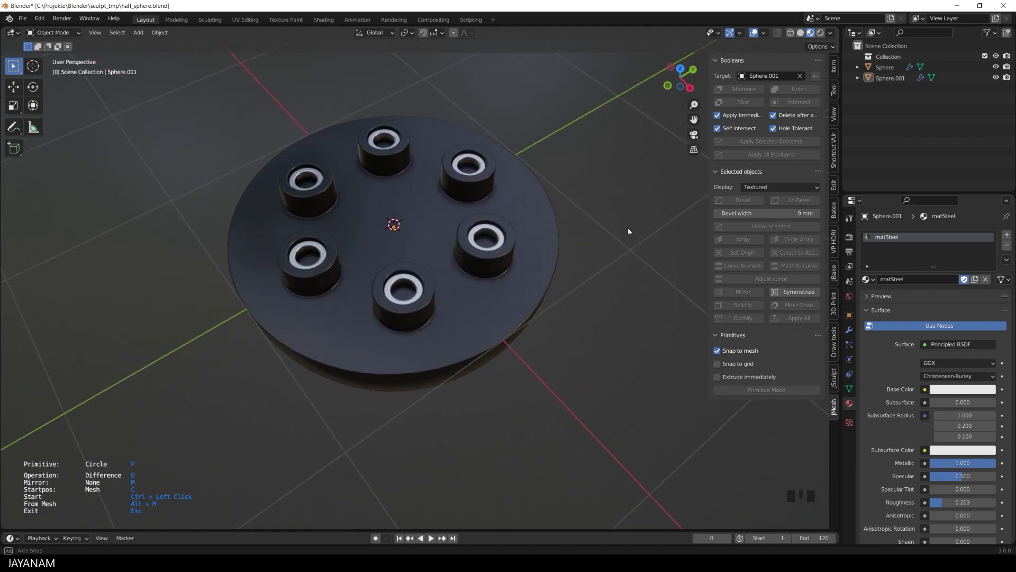
key(Escape)
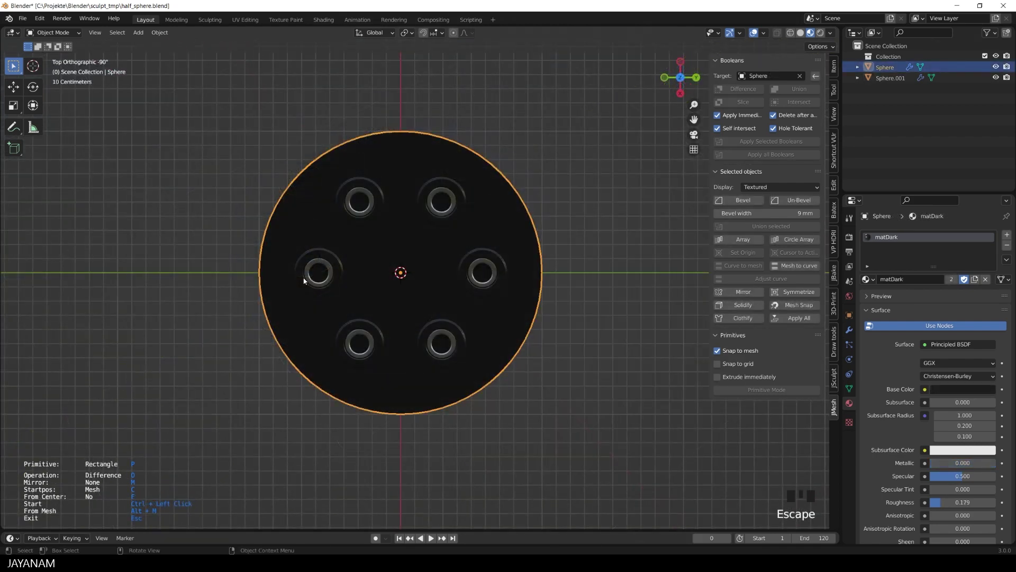
ctrl+click(266, 264)
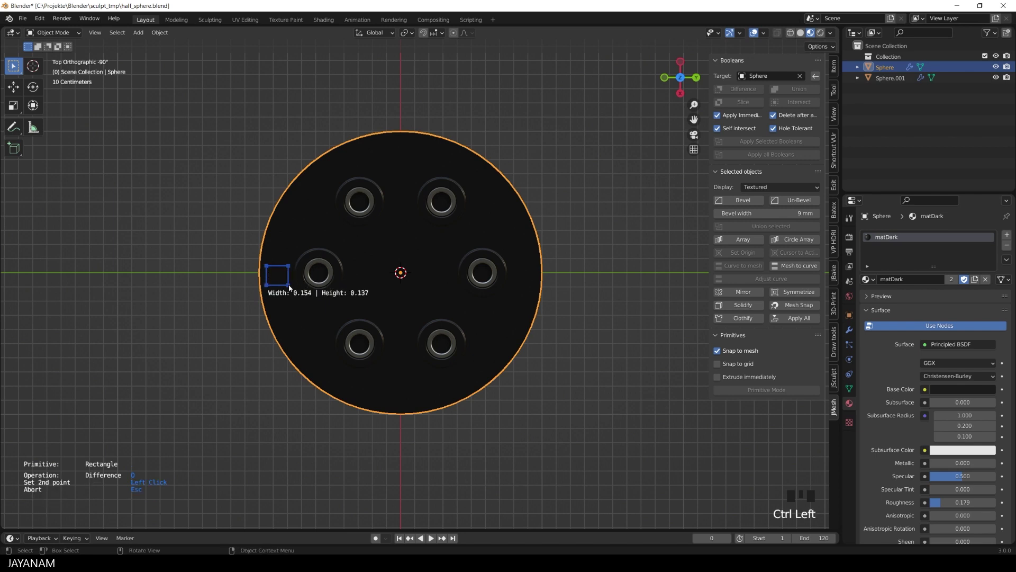
ctrl+click(289, 287)
drag(284, 281, 263, 277)
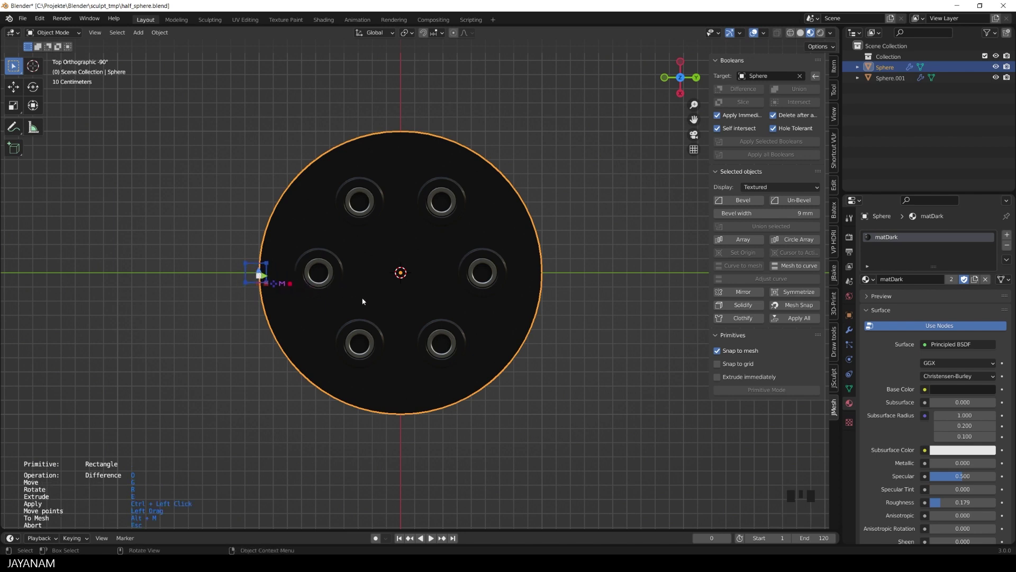
Step: Array the rim rectangle radially around the 3D cursor with a count of 7 and rotate all the rectangles to about 216 degrees
click(273, 283)
click(268, 312)
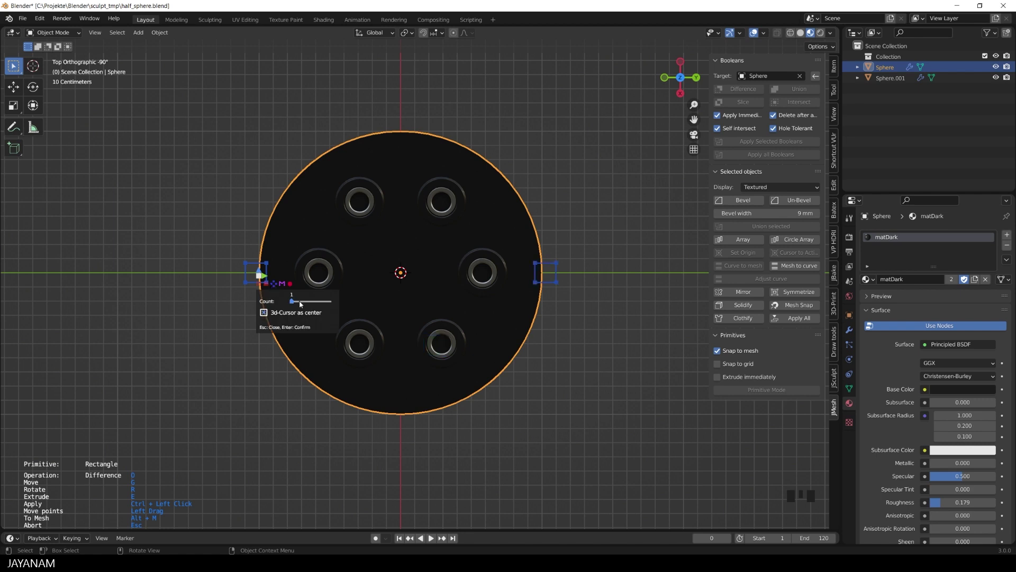
drag(303, 303, 305, 304)
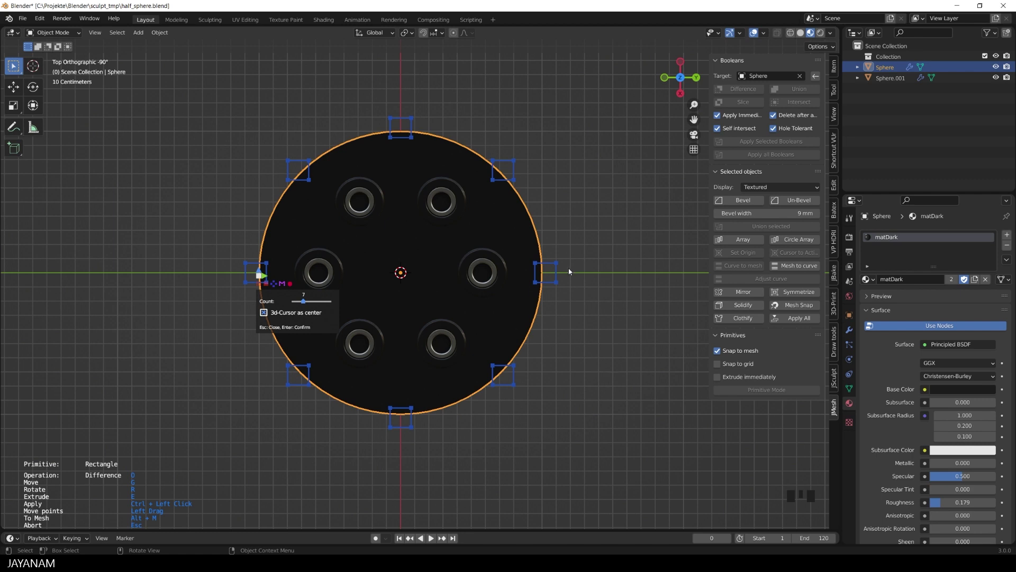
key(Return)
key(r)
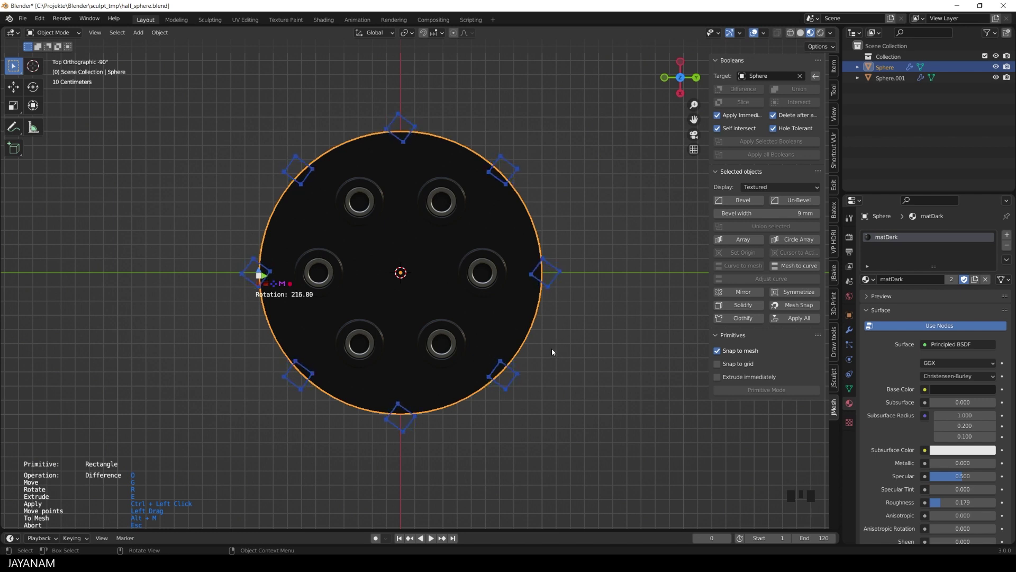
key(Escape)
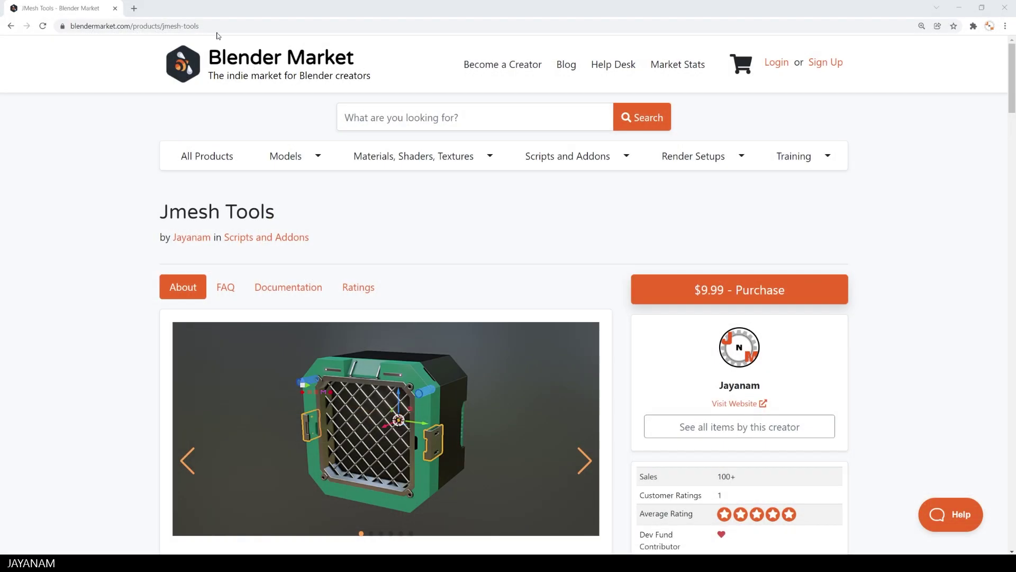
Step: Switch to the Jmesh Tools product page on Blender Market in the browser and look through its gallery images
click(215, 25)
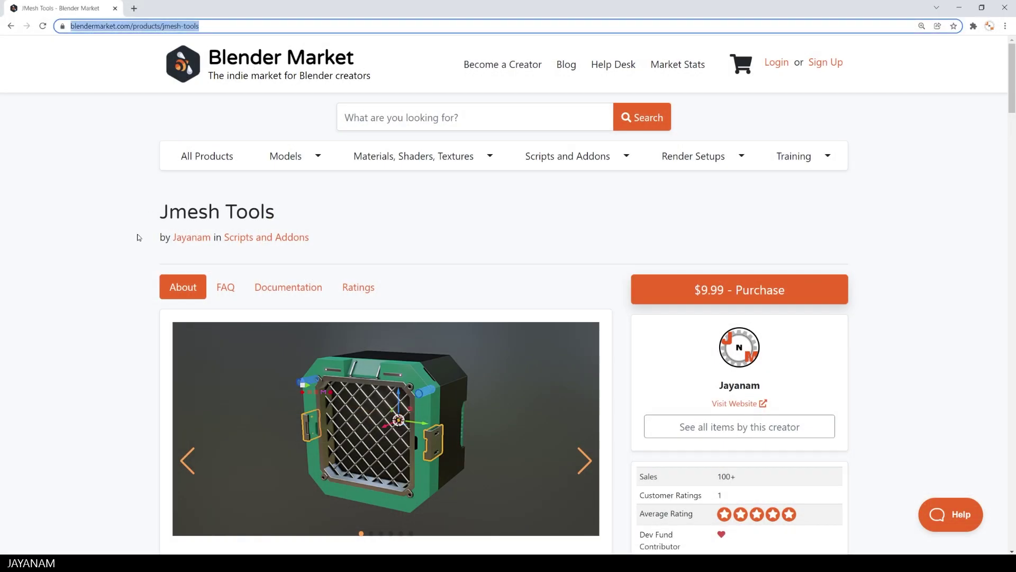
click(585, 464)
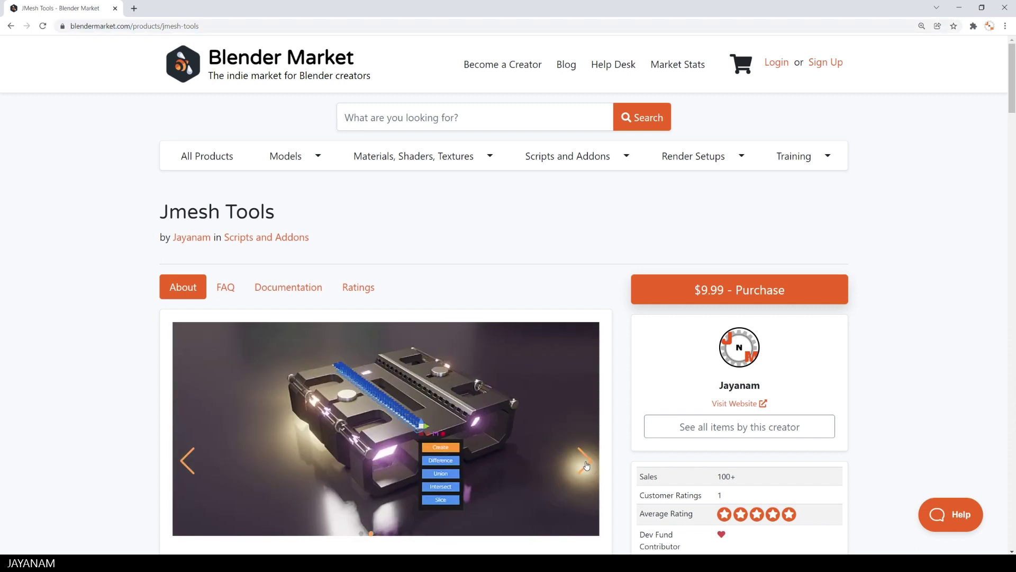
click(585, 465)
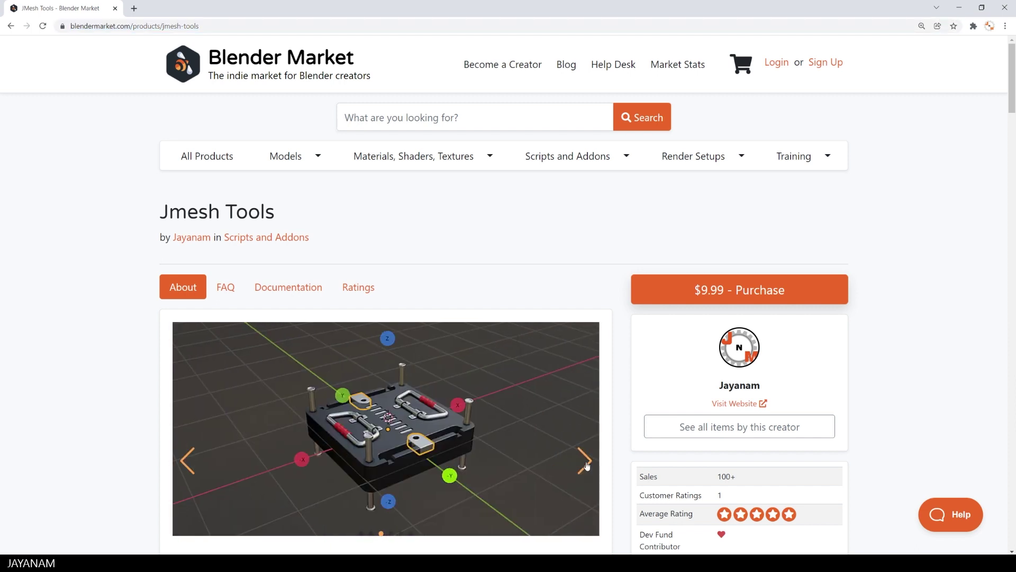
click(585, 465)
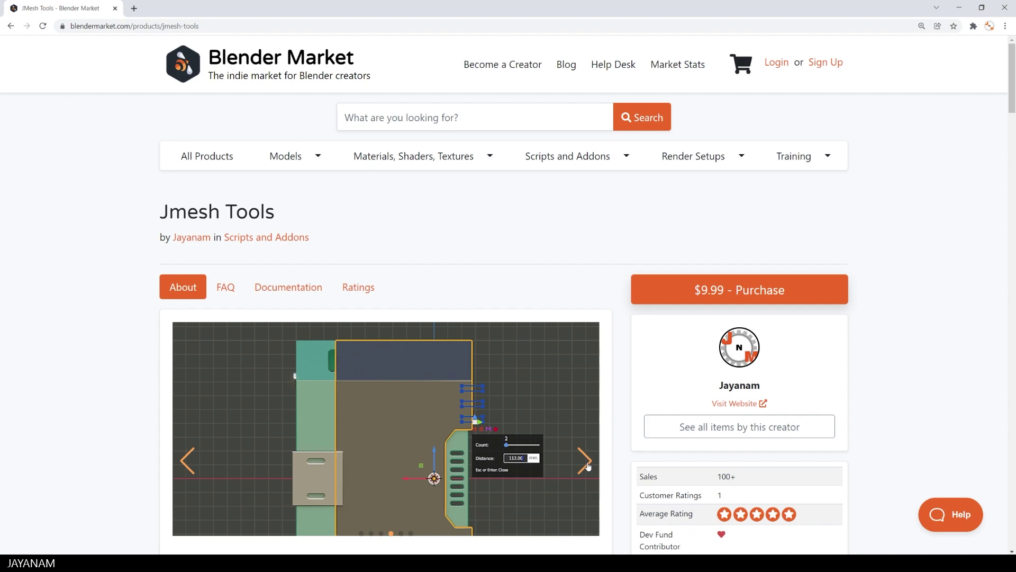
click(586, 464)
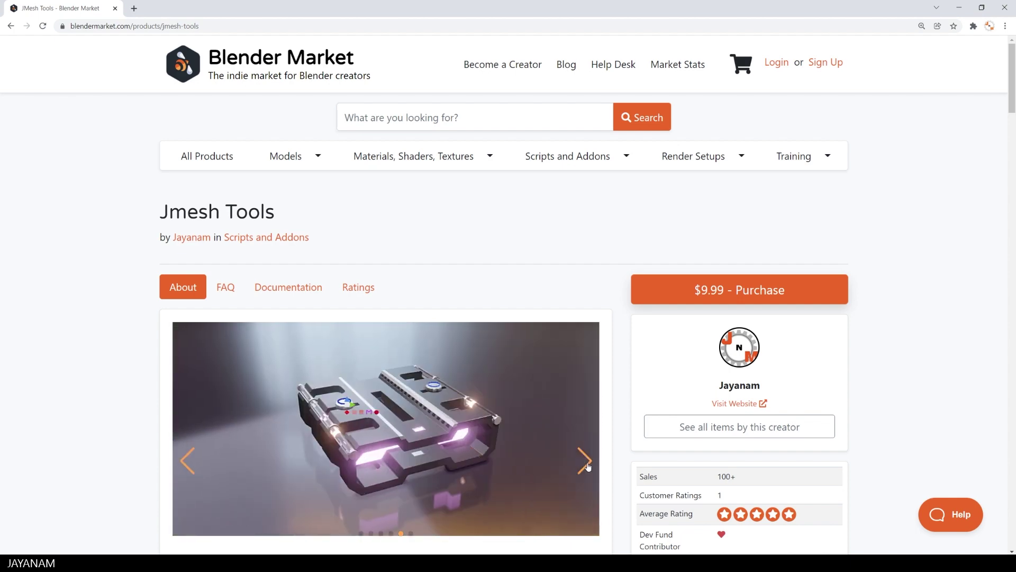